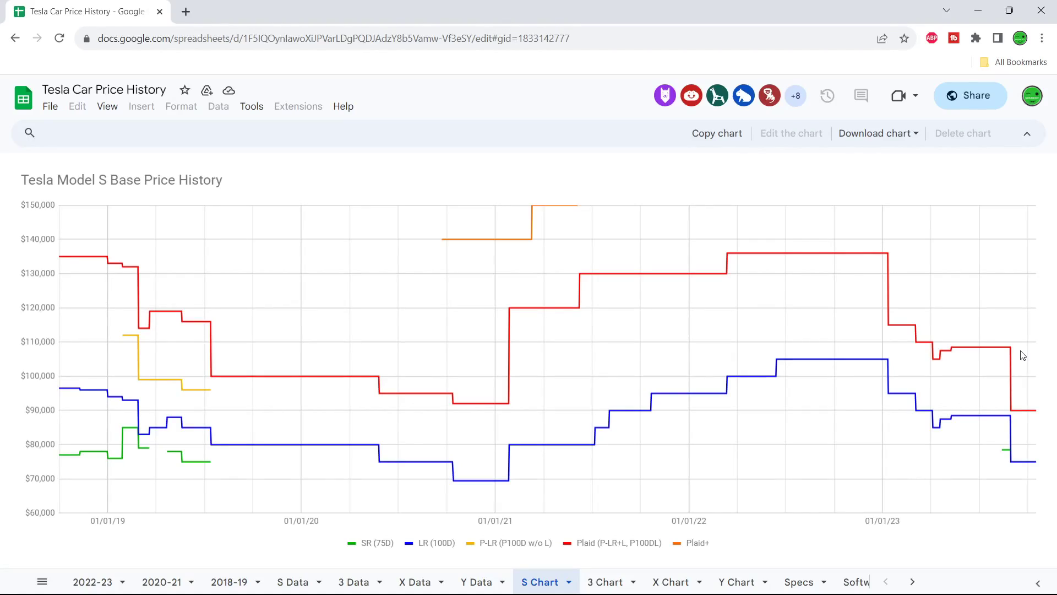
# Step: Inspect the latest Plaid and LR price points on the Model S base price history chart
pyautogui.moveTo(1011, 352)
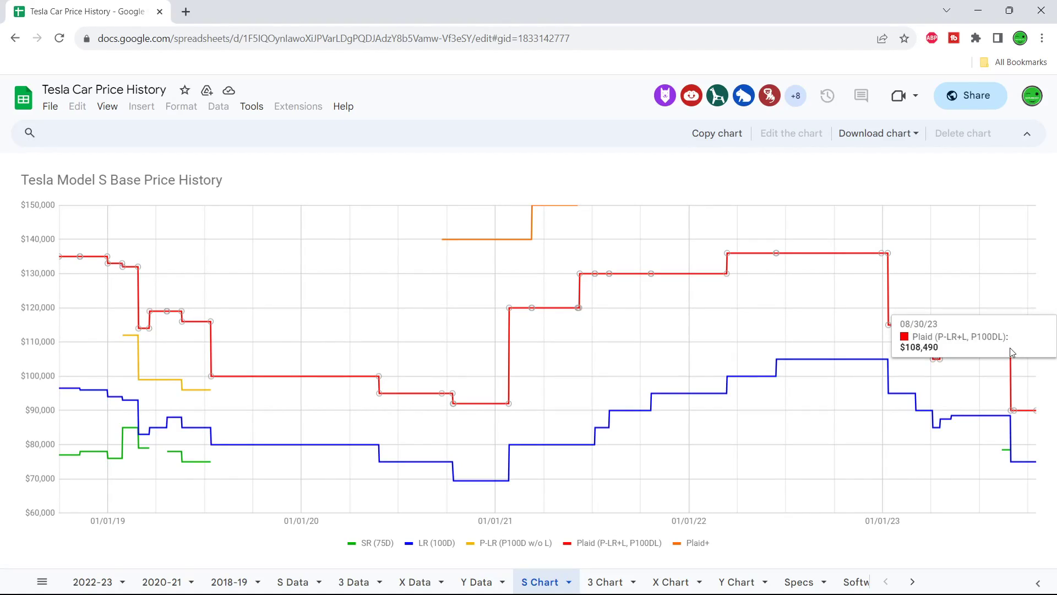
pyautogui.moveTo(1013, 414)
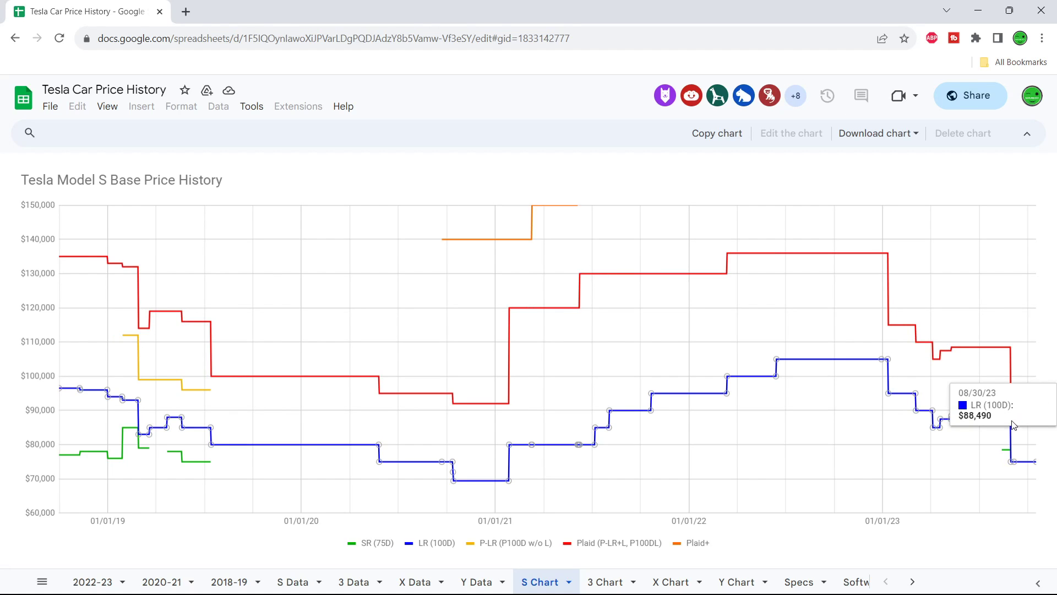
pyautogui.moveTo(1014, 461)
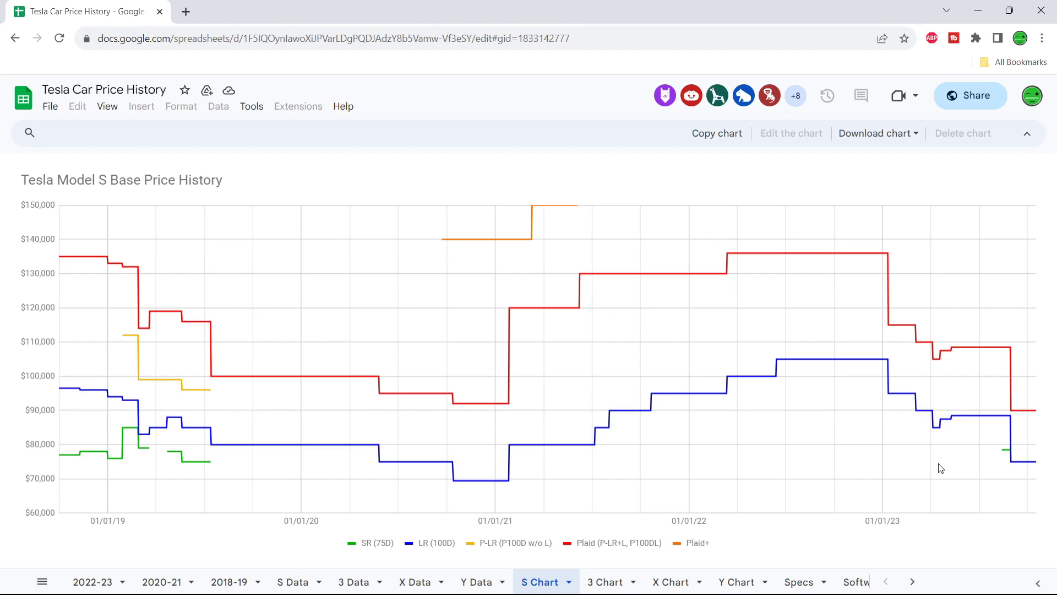
# Step: Open the Model X price history chart and inspect the 2023 Plaid and LR price drops
pyautogui.click(675, 582)
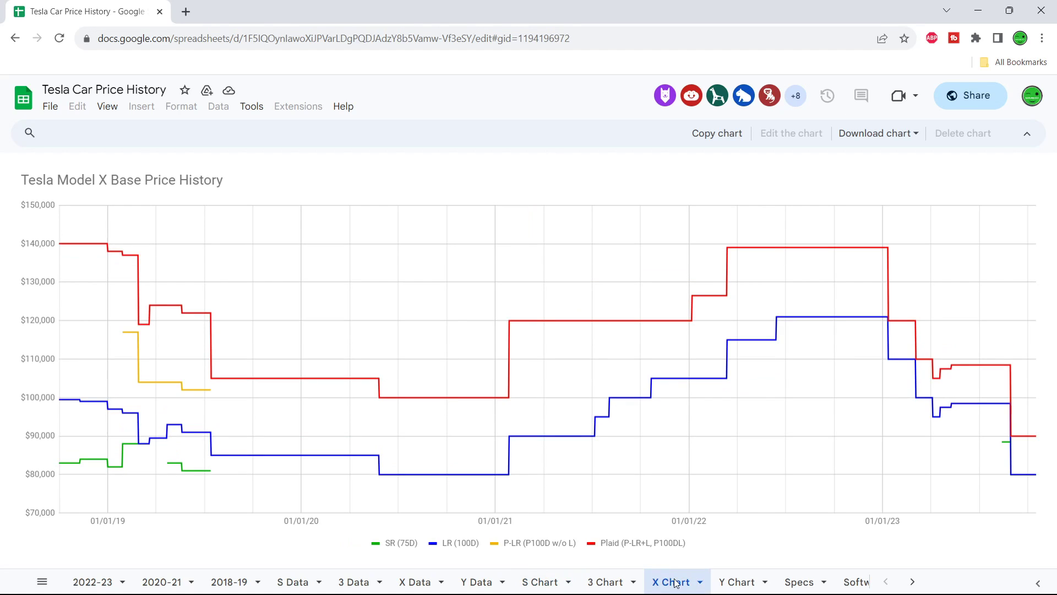
pyautogui.moveTo(1013, 371)
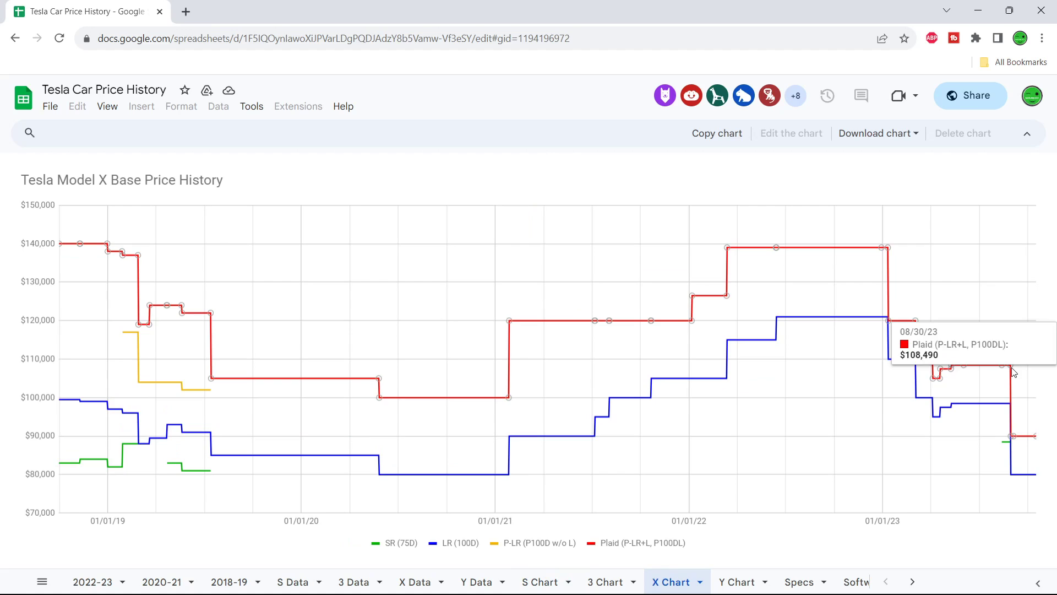
pyautogui.moveTo(1013, 441)
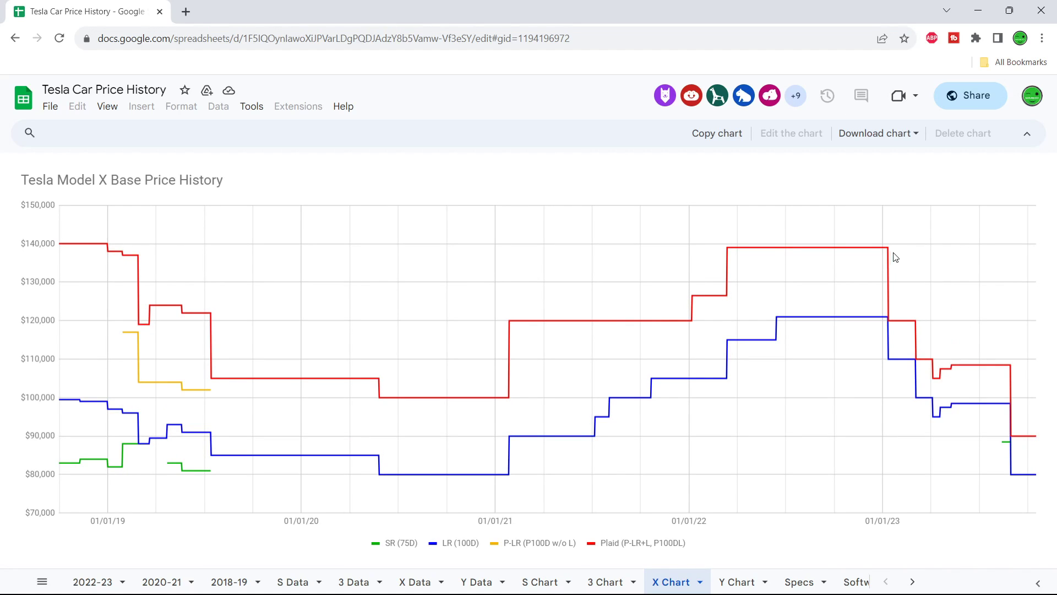
pyautogui.moveTo(889, 254)
pyautogui.moveTo(1012, 411)
pyautogui.moveTo(1011, 480)
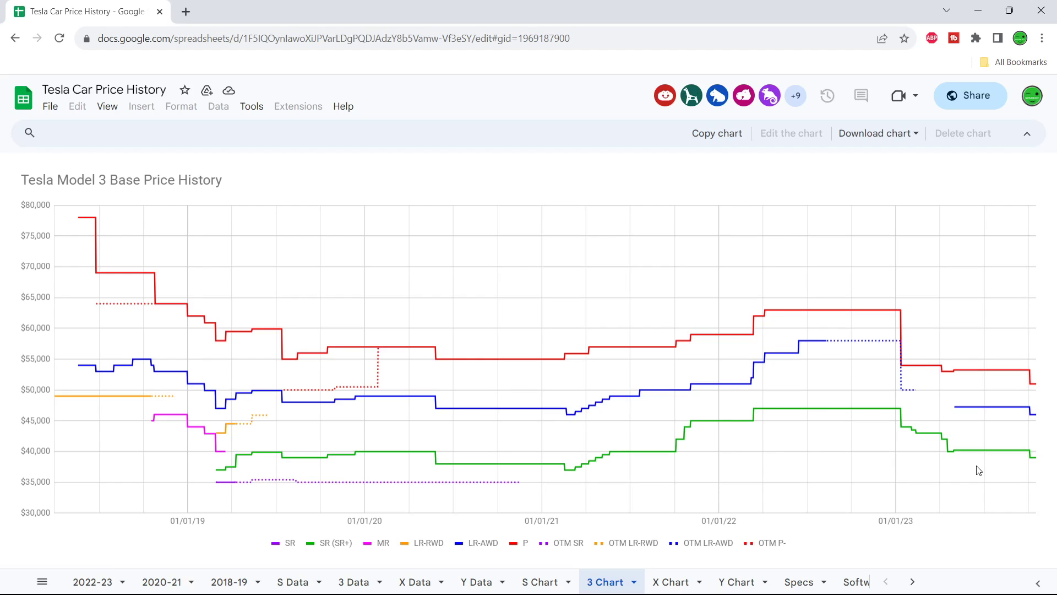
# Step: Inspect the most recent price changes on the Model 3 chart, and open the Model Y price history chart
pyautogui.moveTo(1031, 463)
pyautogui.moveTo(977, 455)
pyautogui.click(737, 582)
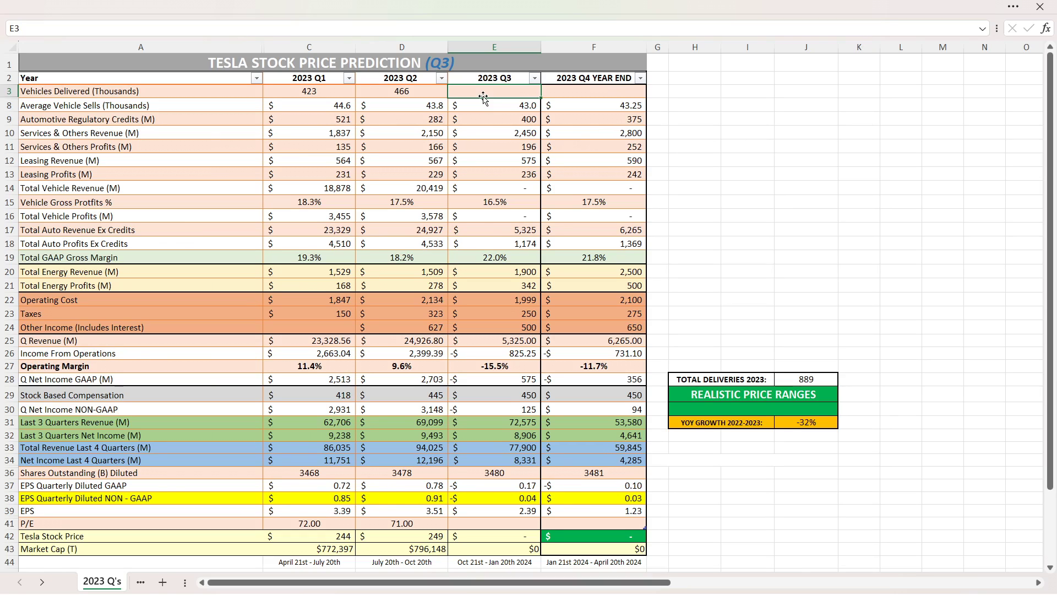
# Step: In the Excel stock prediction sheet, review the 2023 Q3 vehicle price, regulatory credit, services, leasing and vehicle gross profit assumptions
pyautogui.click(485, 104)
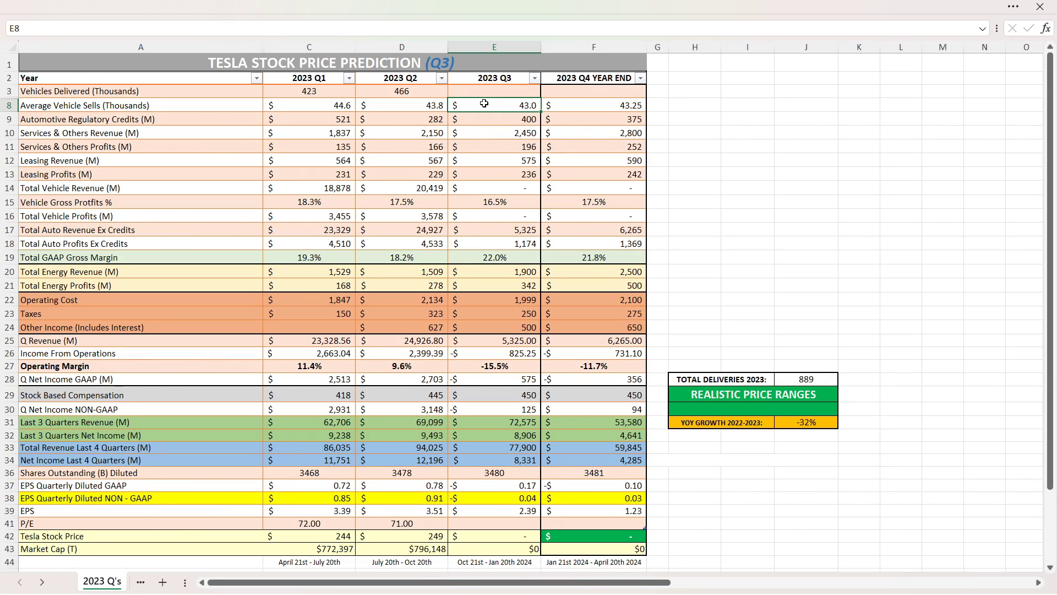
pyautogui.click(485, 118)
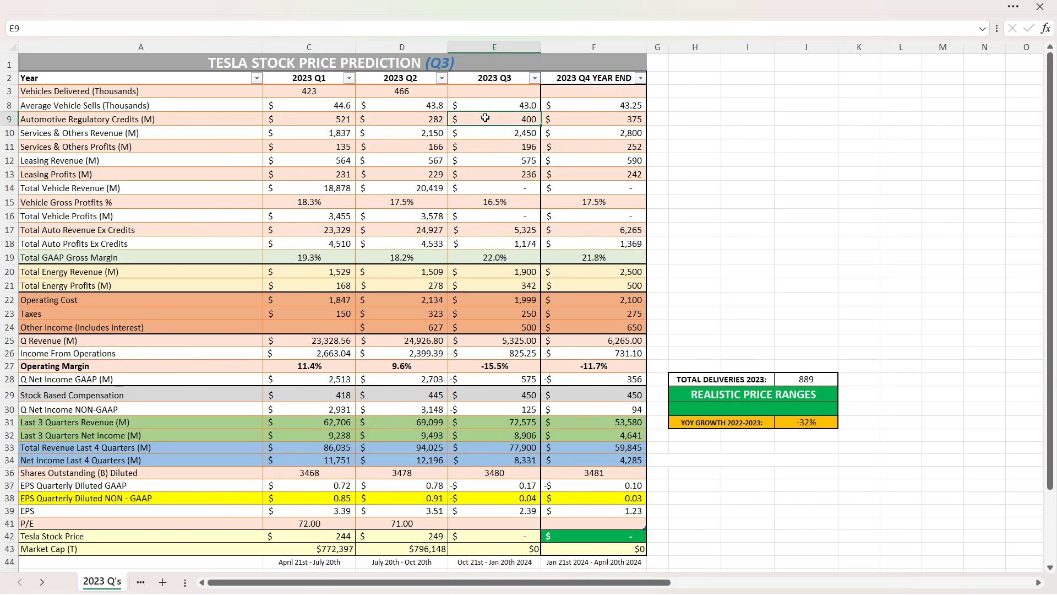
pyautogui.click(487, 135)
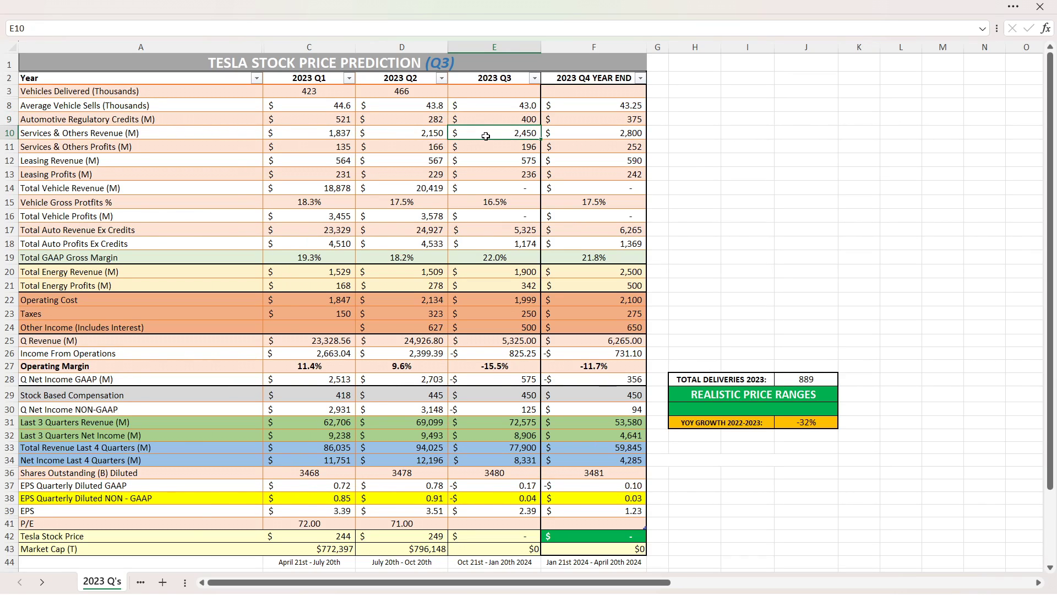
pyautogui.click(487, 148)
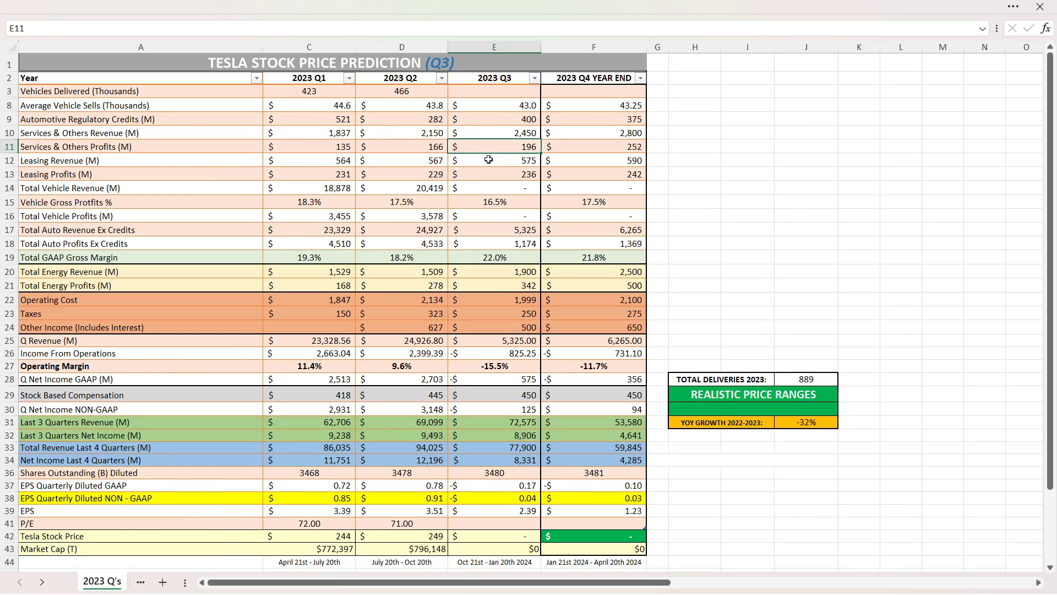
pyautogui.click(489, 159)
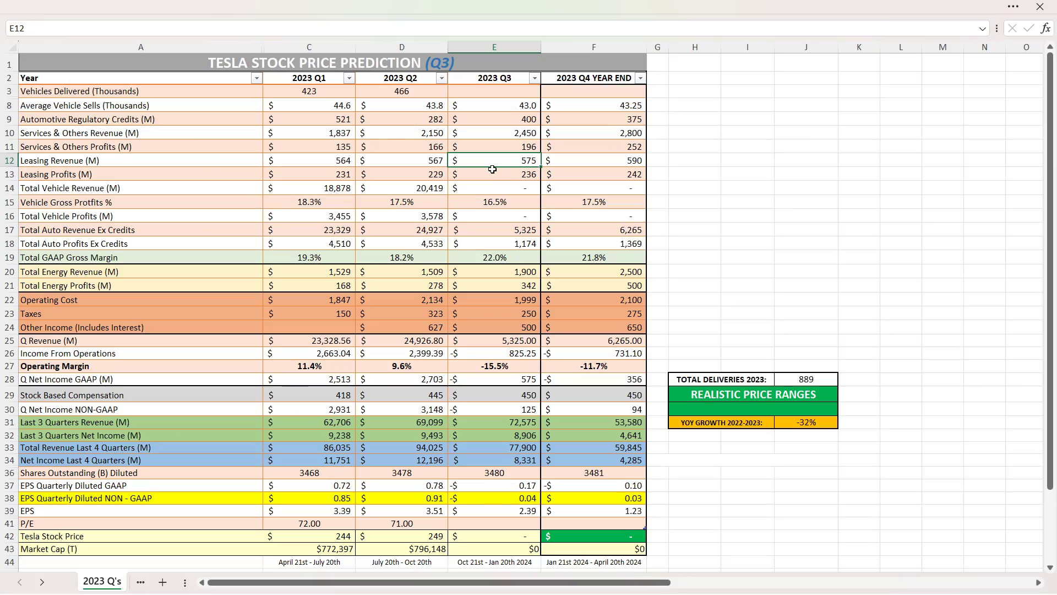
pyautogui.click(493, 173)
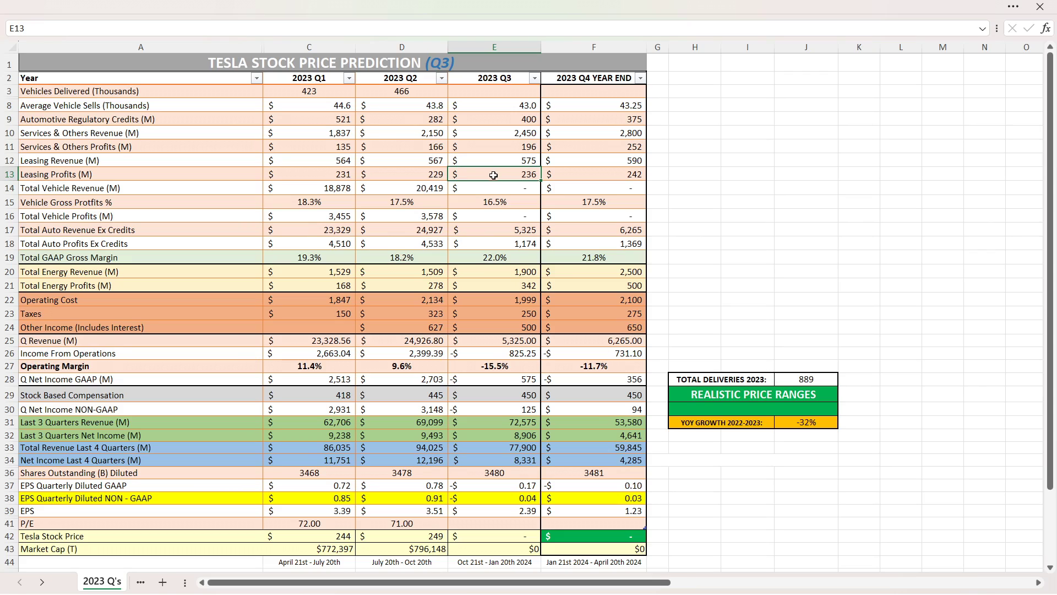
pyautogui.click(473, 202)
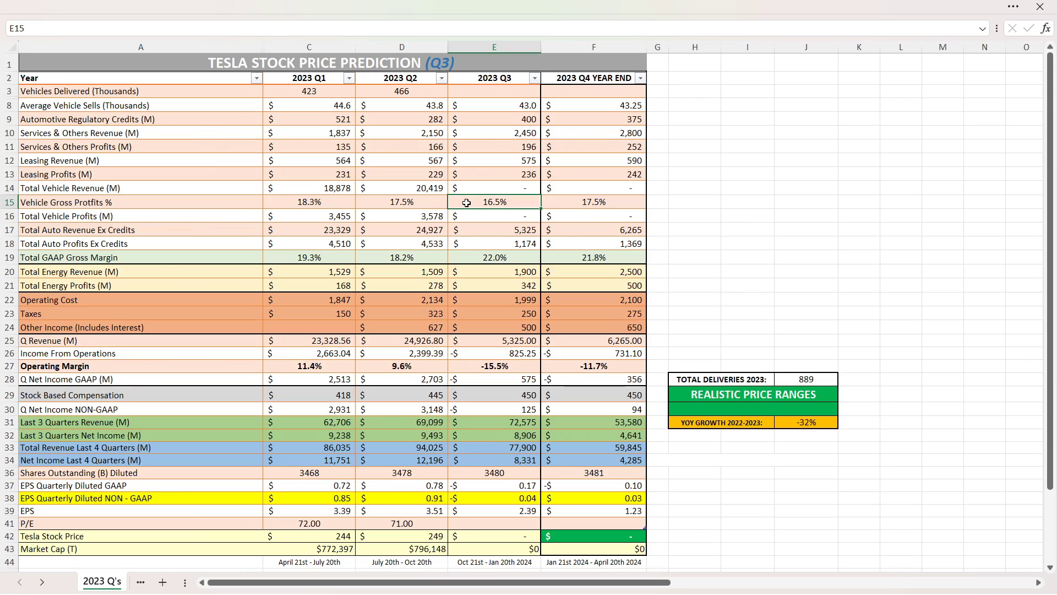
pyautogui.click(476, 106)
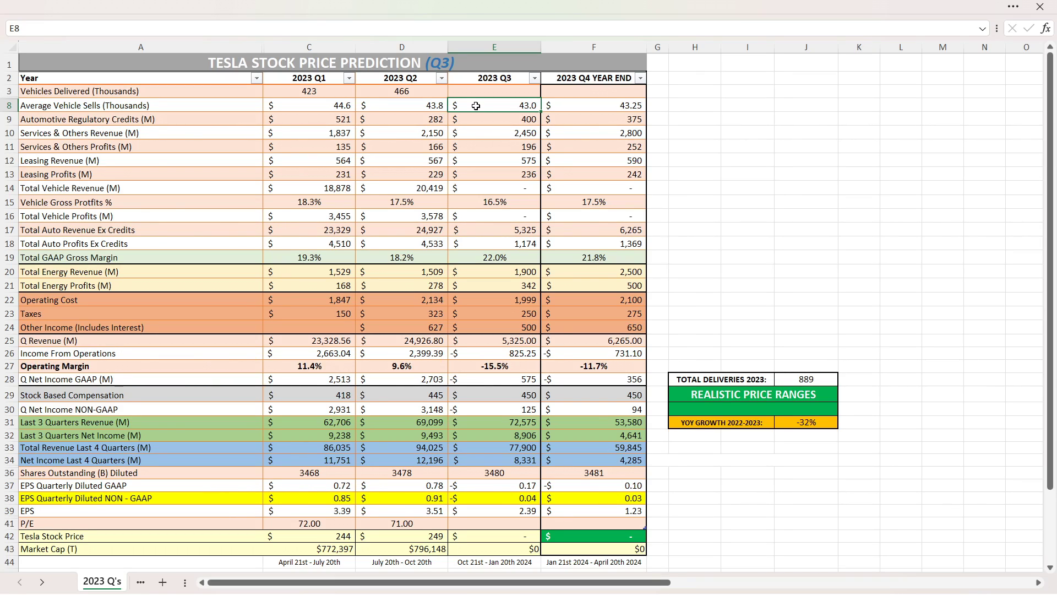
# Step: Review the 2023 Q3 assumptions for energy revenue and profits, operating cost and other income, comparing other income with Q2
pyautogui.click(484, 274)
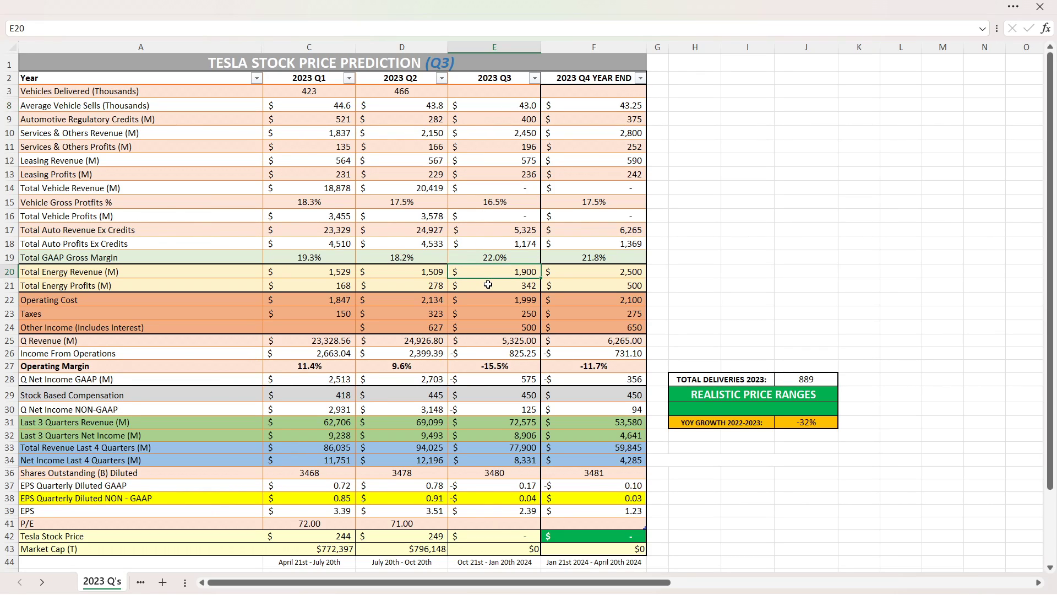
pyautogui.click(488, 284)
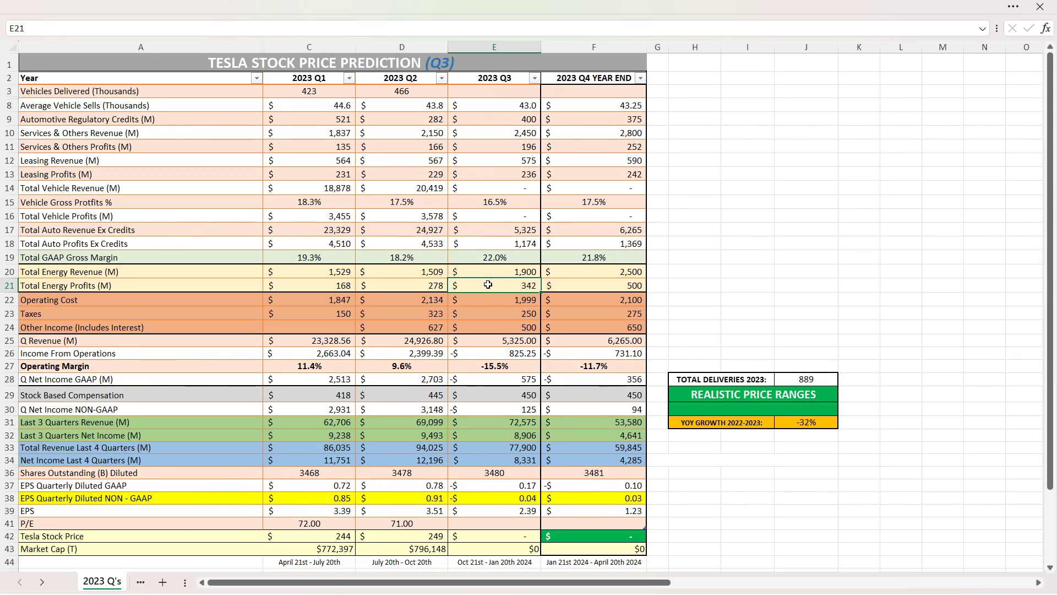
pyautogui.click(487, 300)
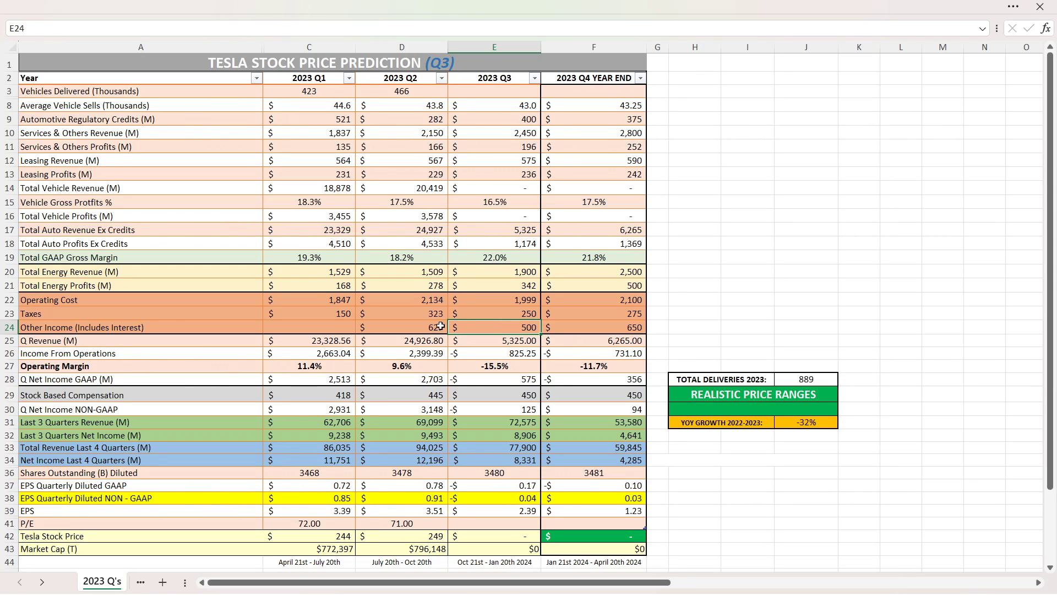
pyautogui.click(441, 326)
pyautogui.click(477, 327)
# Step: Review the stock based compensation for Q3 and Q4, and compare the diluted shares outstanding of Q2 and Q3
pyautogui.click(475, 390)
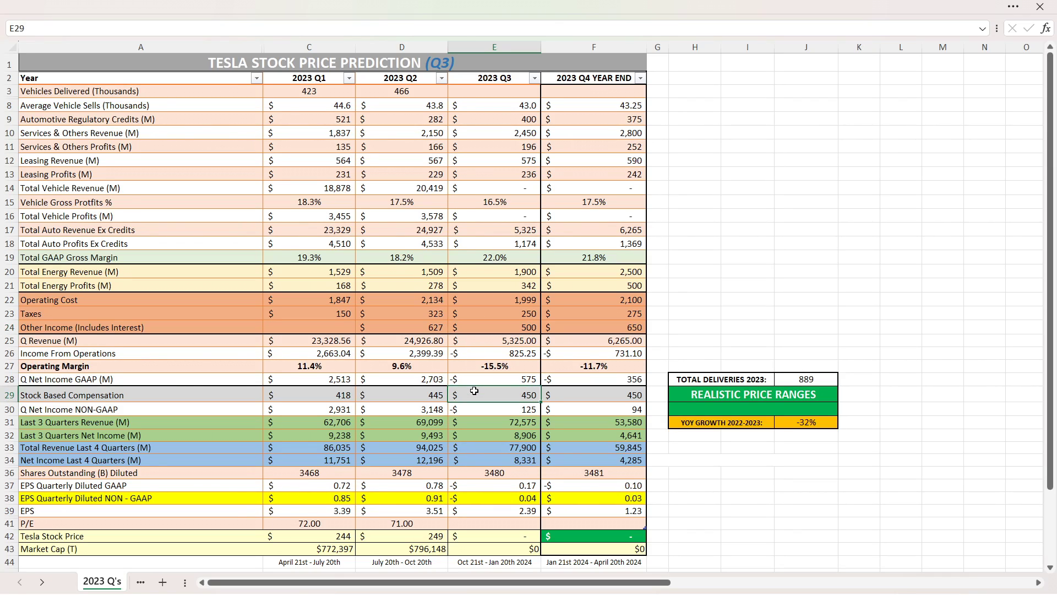
pyautogui.hotkey('shift', 'Right')
pyautogui.hotkey('ctrl', 'v')
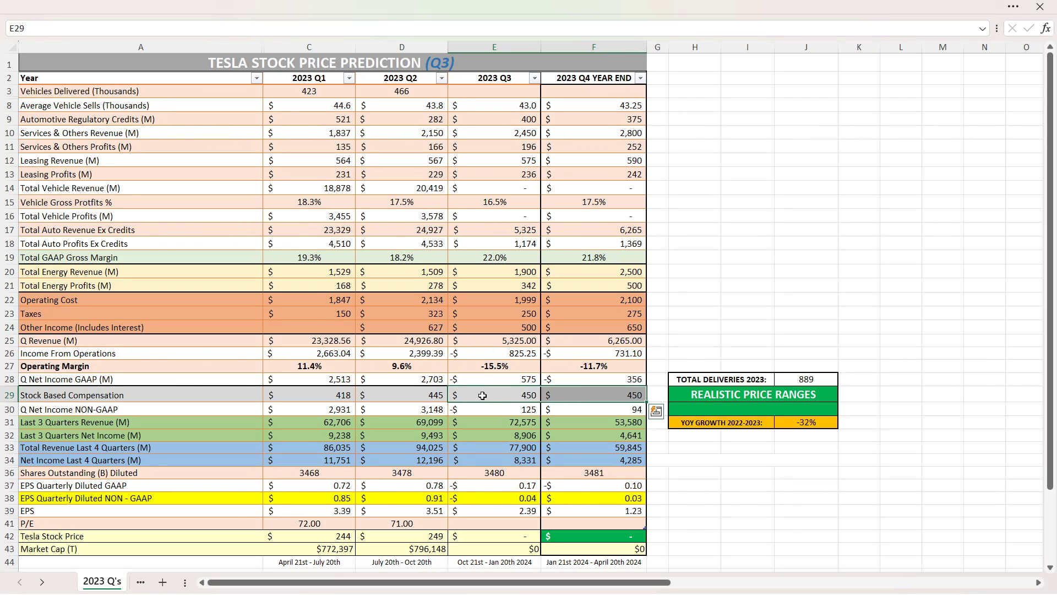
pyautogui.click(473, 474)
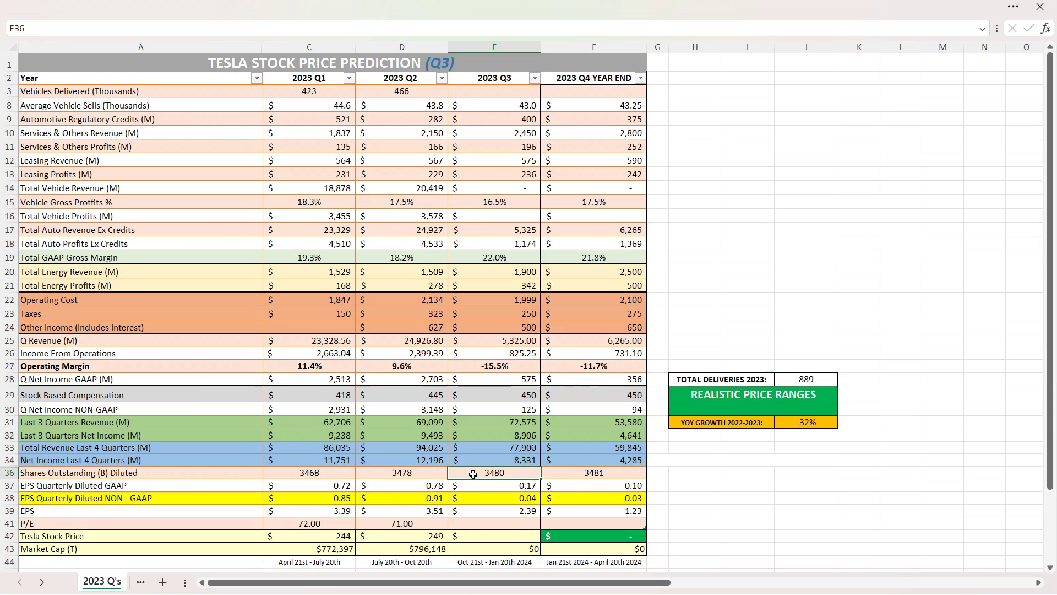
pyautogui.click(431, 475)
pyautogui.hotkey('shift', 'Right')
pyautogui.hotkey('shift', 'Right')
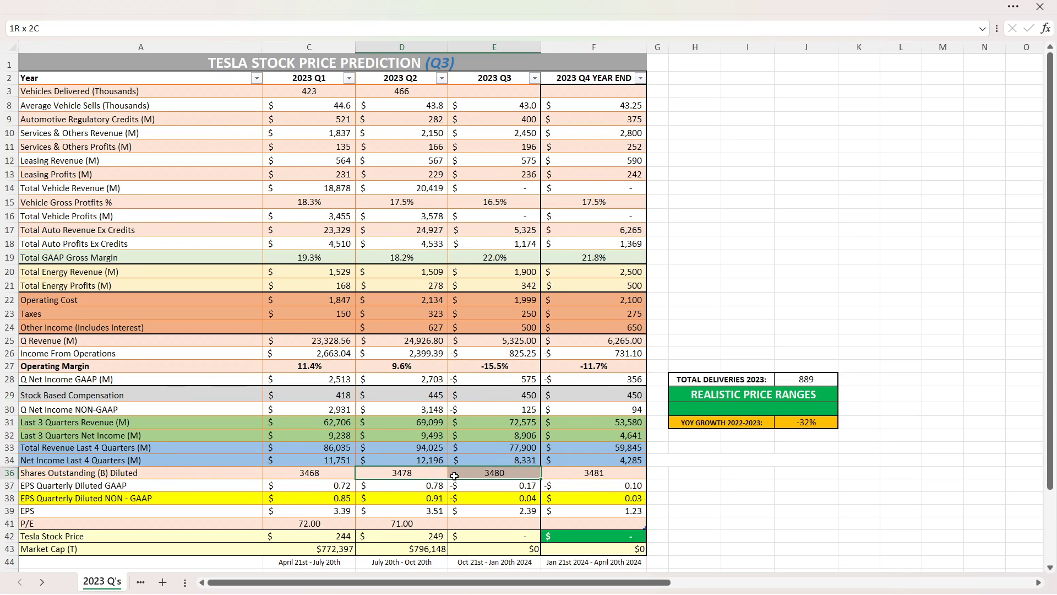
pyautogui.hotkey('ctrl', 'v')
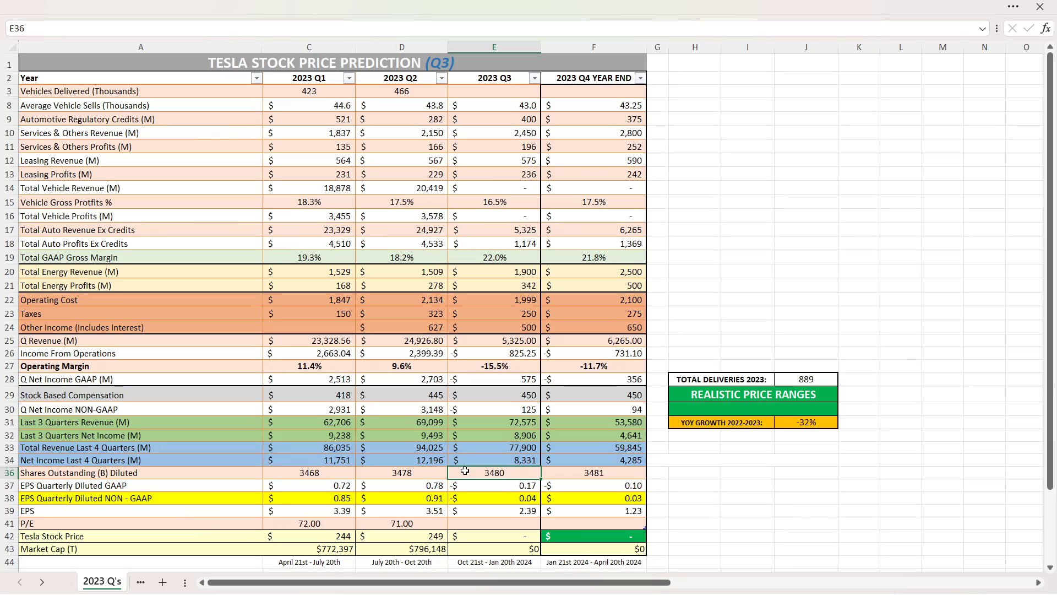
# Step: Enter 435.059 thousand as the vehicles delivered in 2023 Q3
pyautogui.click(494, 93)
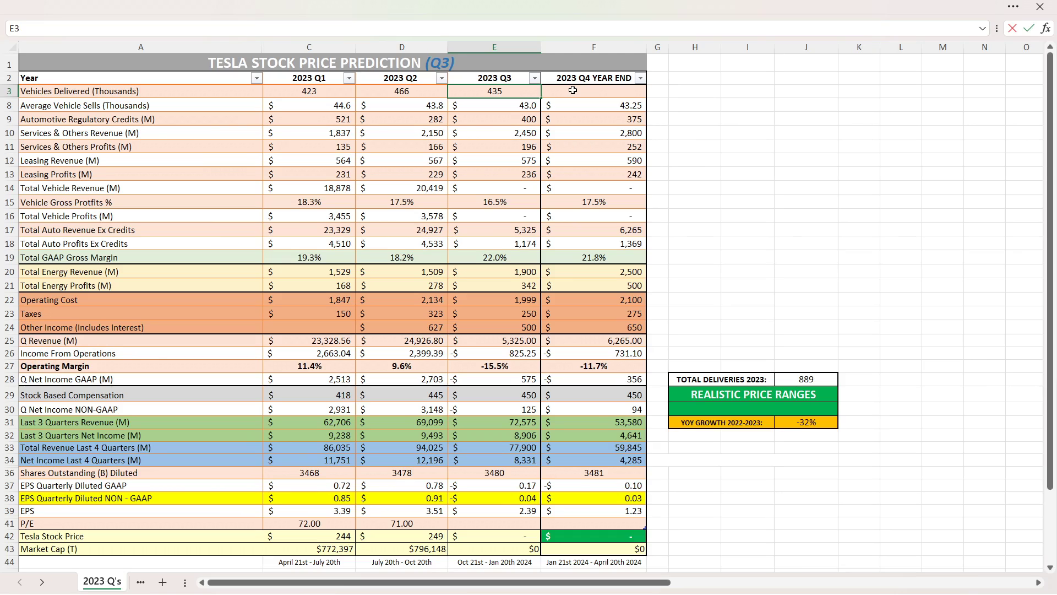
pyautogui.write('435.059')
pyautogui.press('Return')
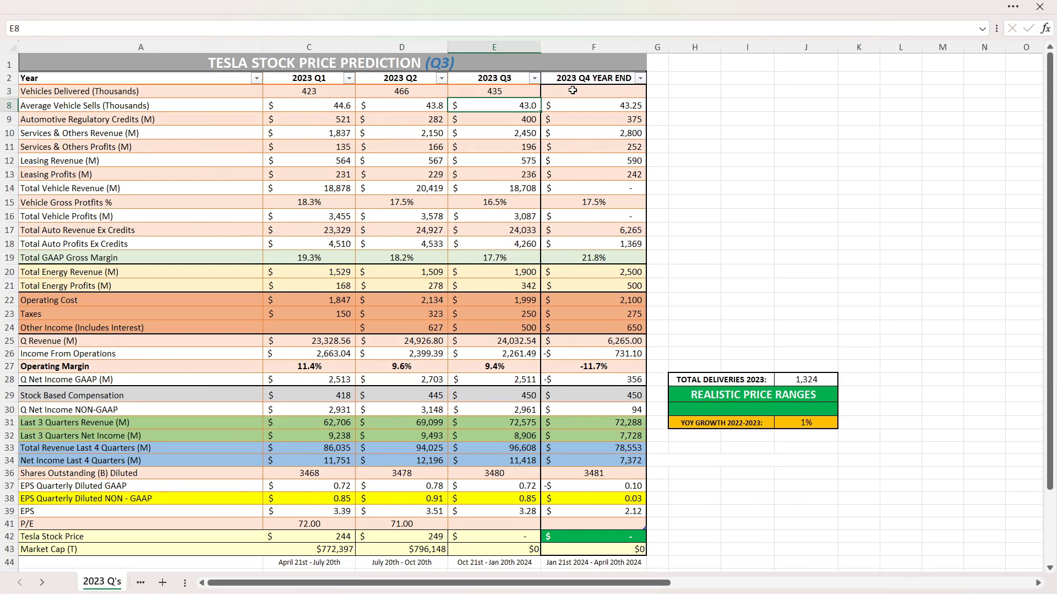
# Step: Compare the total vehicle revenue across 2023 Q1 to Q3, and check the Q3 vehicle gross profit percentage and total vehicle profits
pyautogui.click(492, 189)
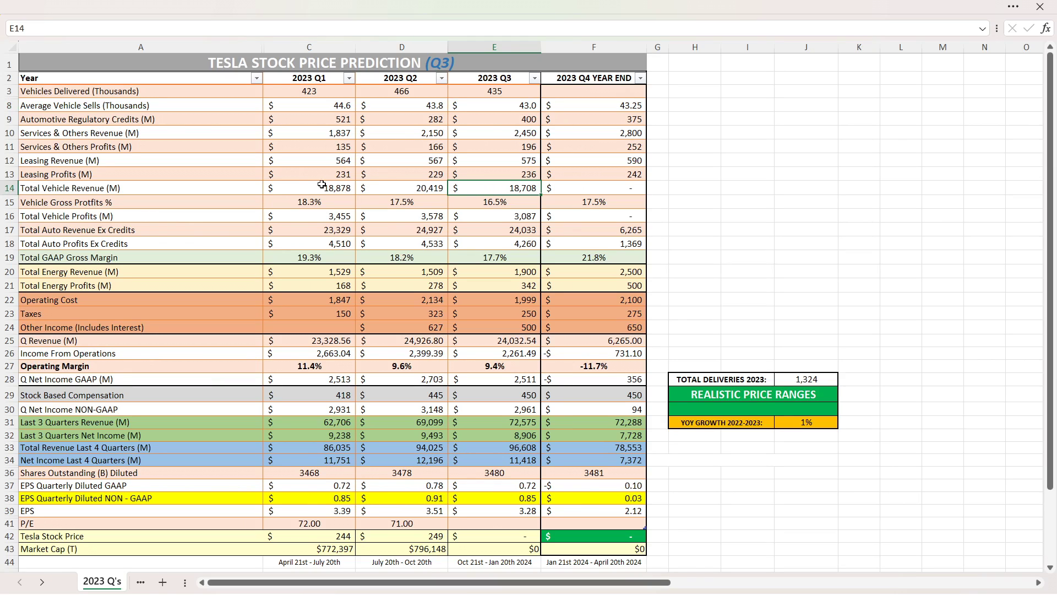
pyautogui.moveTo(322, 185); pyautogui.dragTo(483, 189)
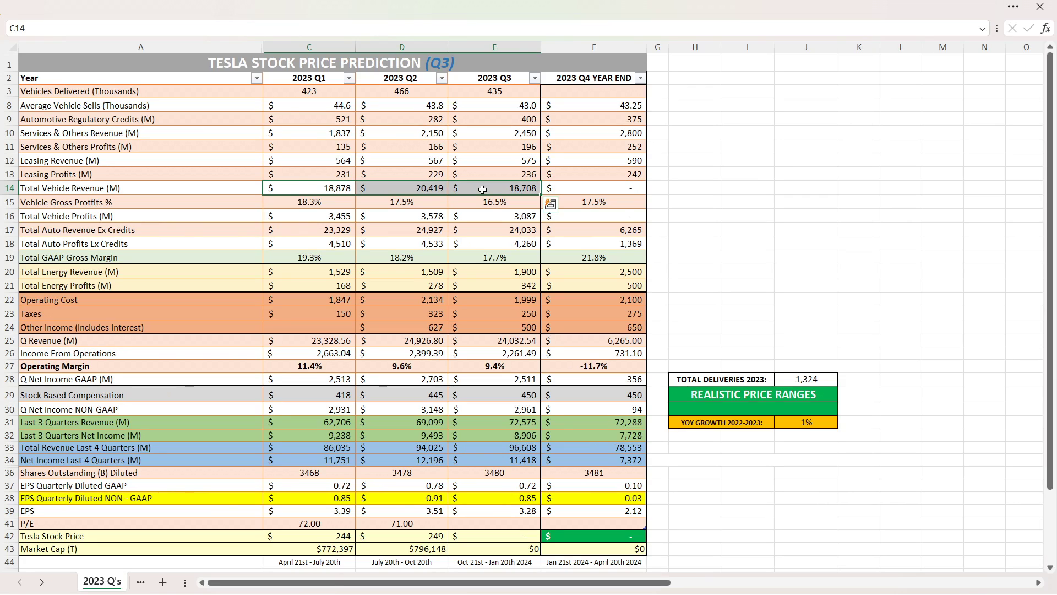
pyautogui.moveTo(313, 188); pyautogui.dragTo(469, 188)
pyautogui.click(478, 203)
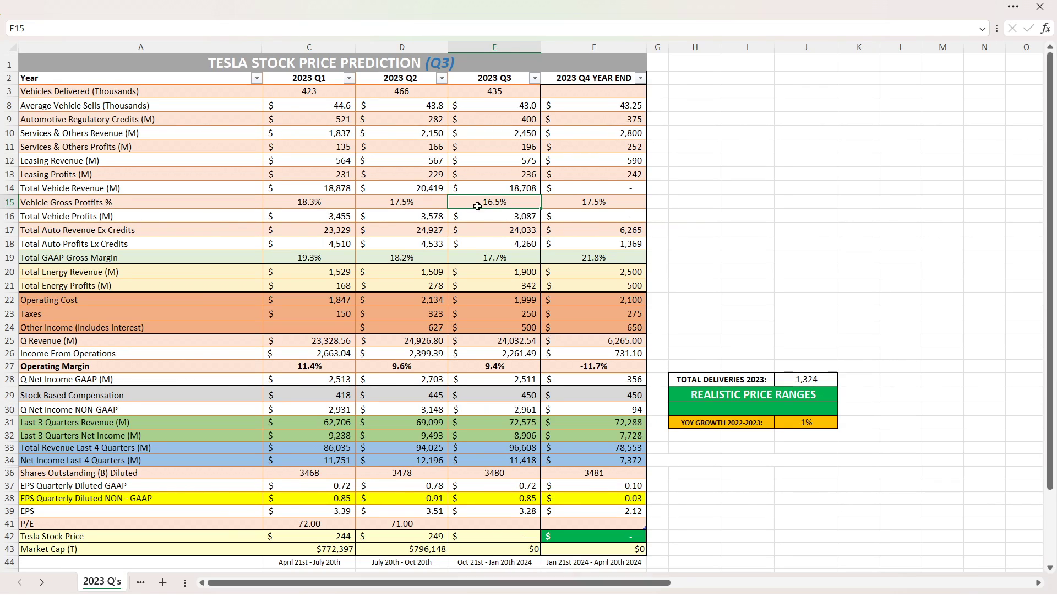
pyautogui.click(477, 222)
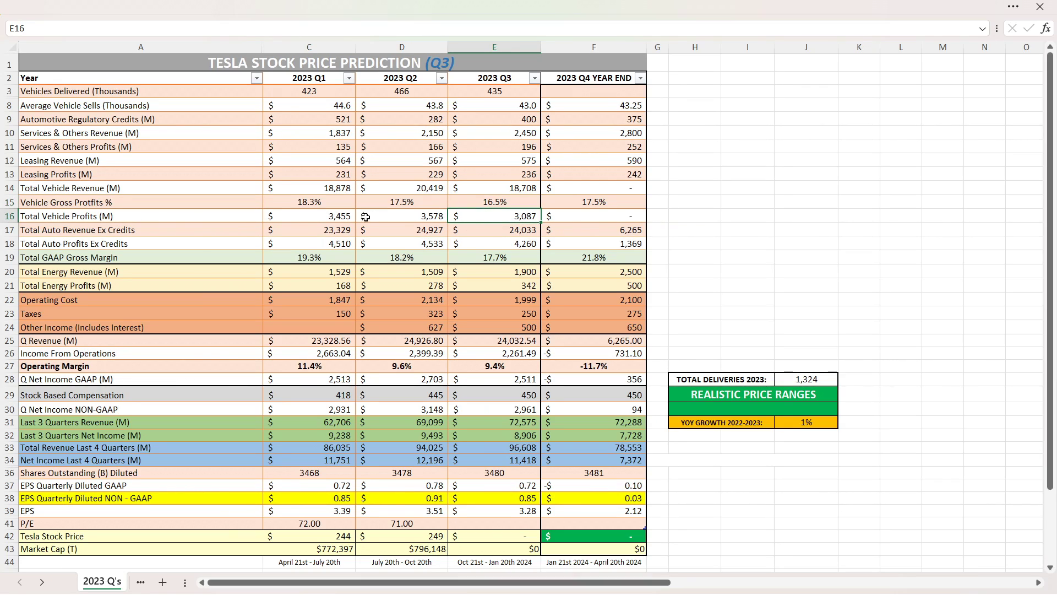
pyautogui.moveTo(366, 216); pyautogui.dragTo(454, 218)
pyautogui.click(483, 216)
# Step: Examine the 2023 Q3 auto revenue excluding credits, GAAP gross margin, operating margin and GAAP net income
pyautogui.click(475, 254)
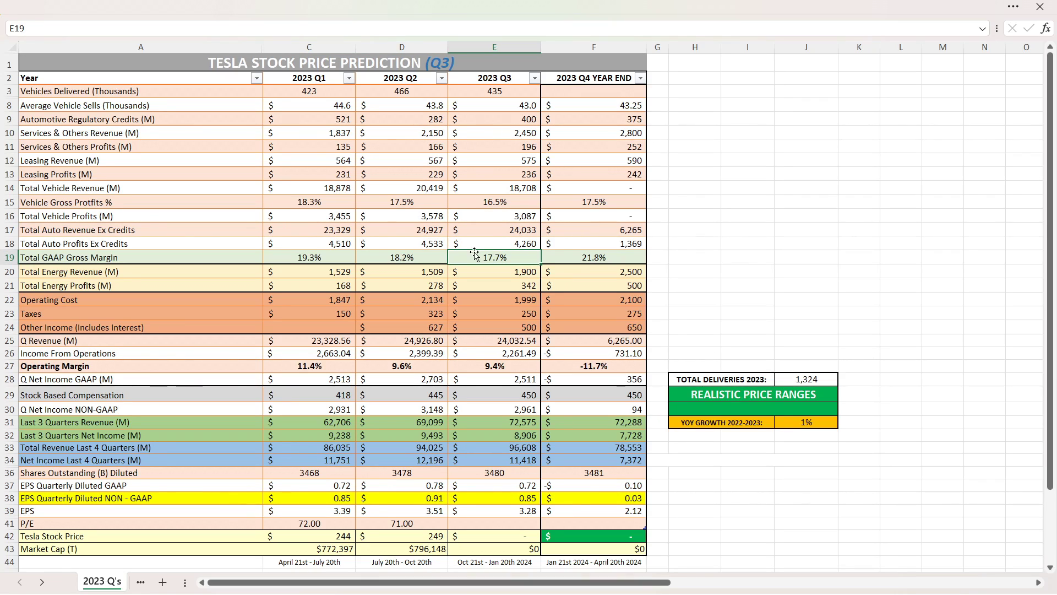
pyautogui.click(473, 233)
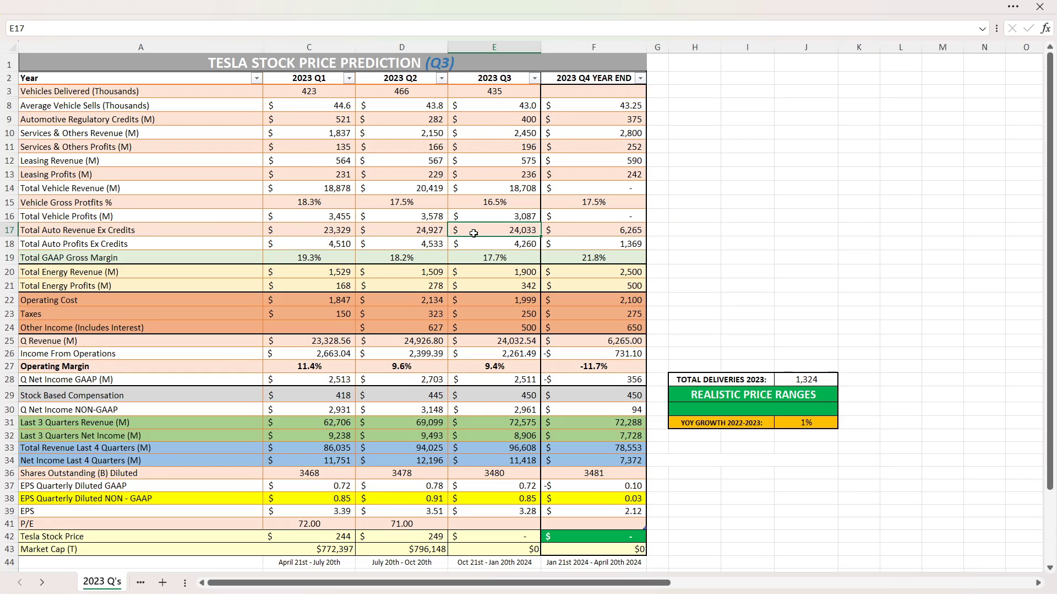
pyautogui.click(467, 258)
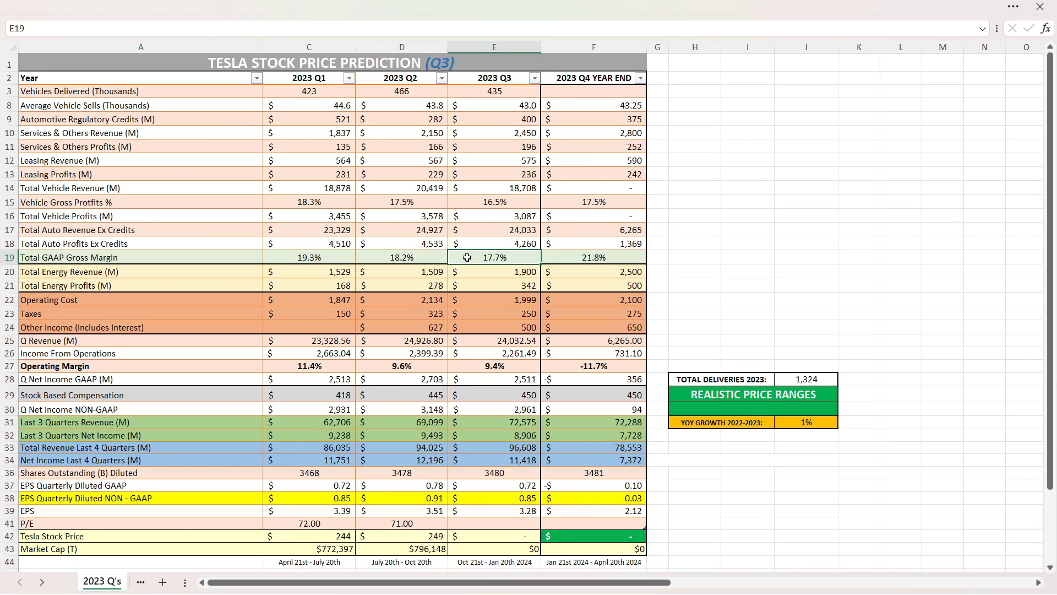
pyautogui.click(468, 364)
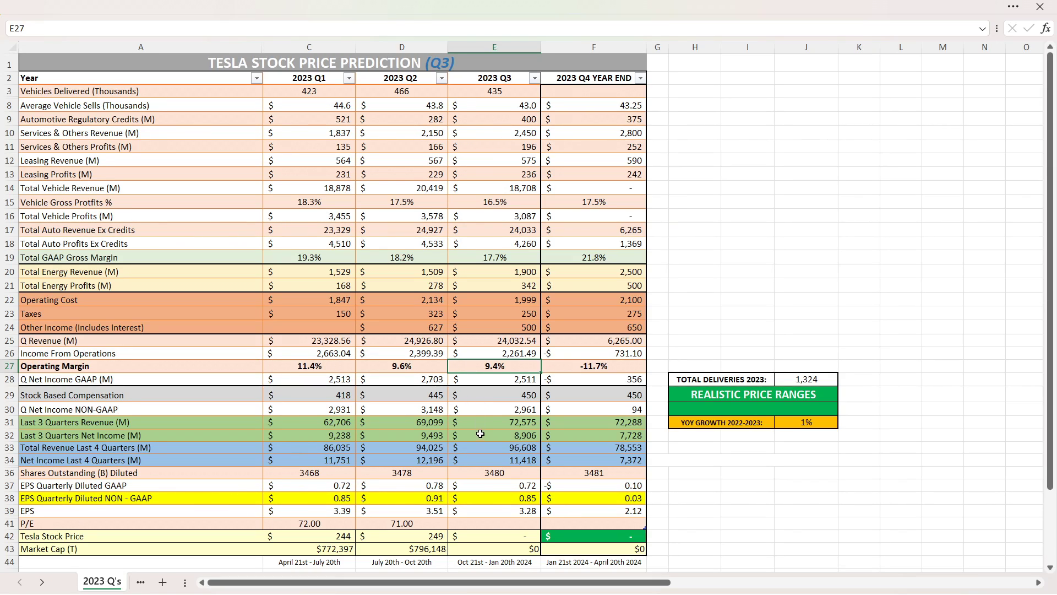
pyautogui.click(480, 379)
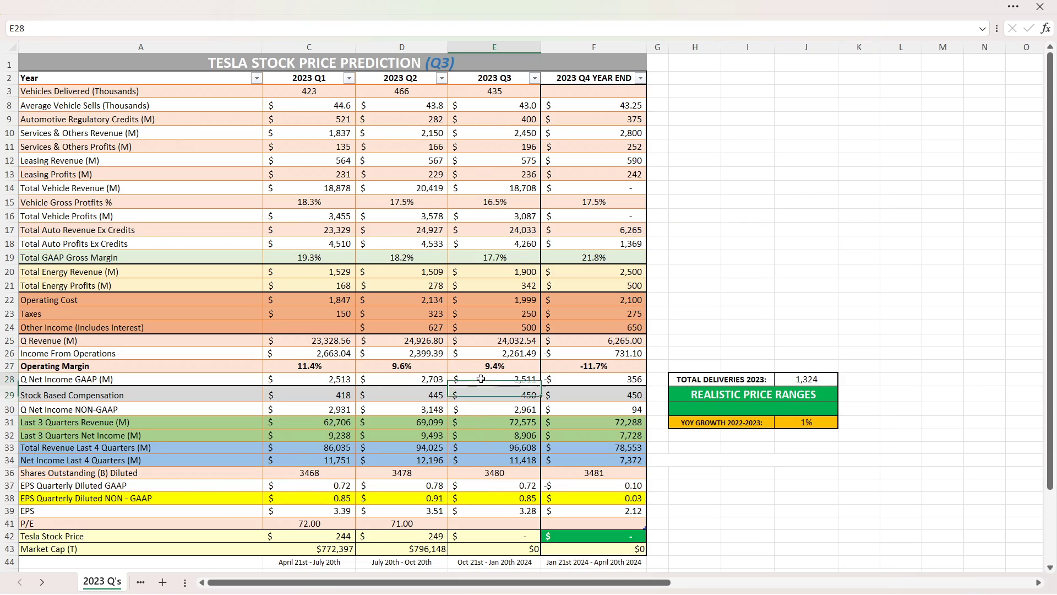
# Step: Check the 2023 Q3 non-GAAP net income against Q1, and compare the EPS of Q2 and Q3
pyautogui.click(483, 409)
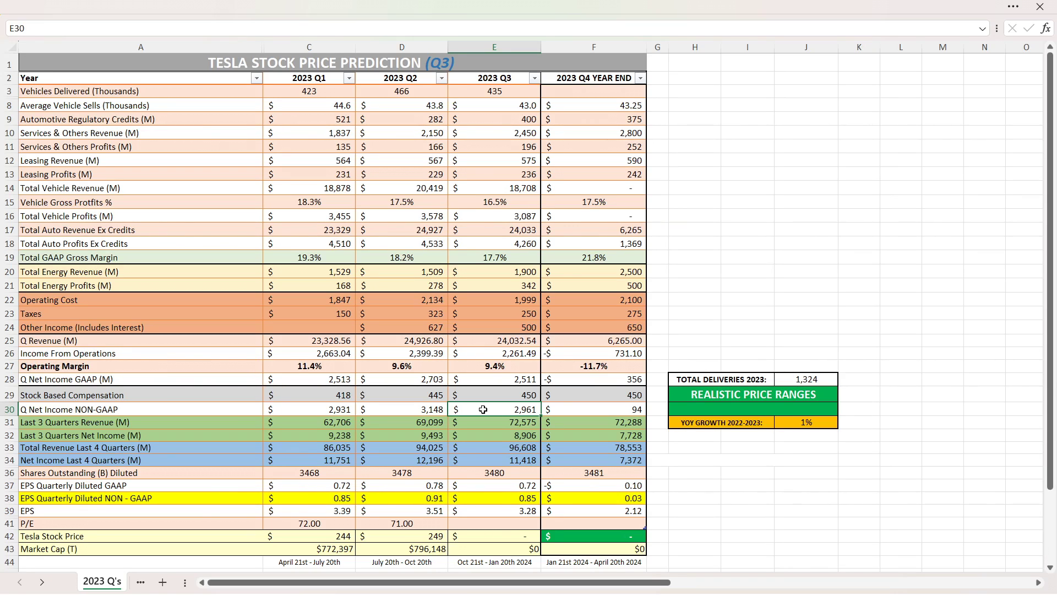
pyautogui.keyDown('ctrl'); pyautogui.click(337, 409); pyautogui.keyUp('ctrl')
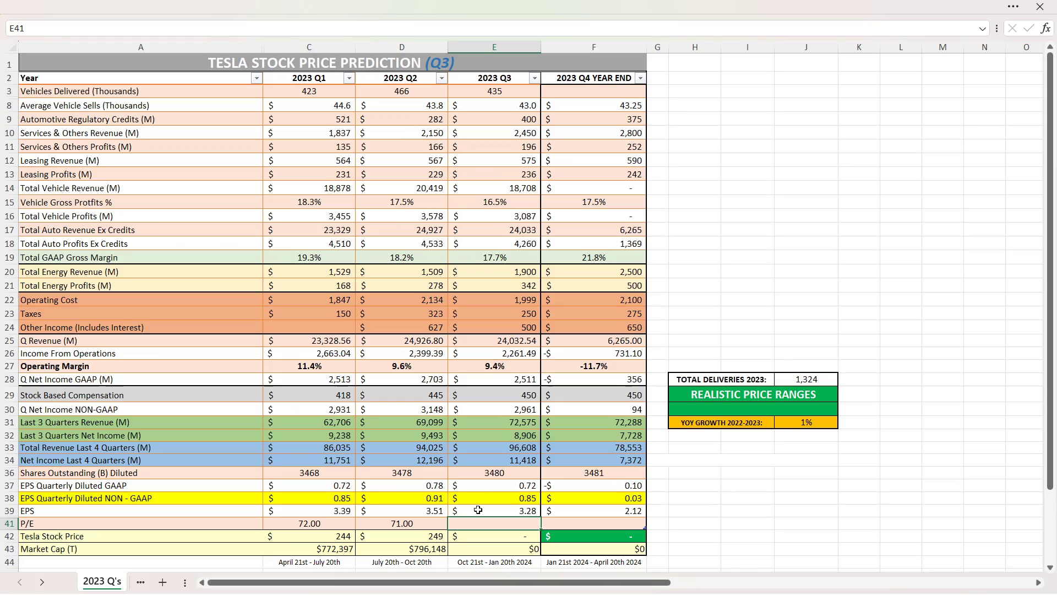
pyautogui.click(478, 510)
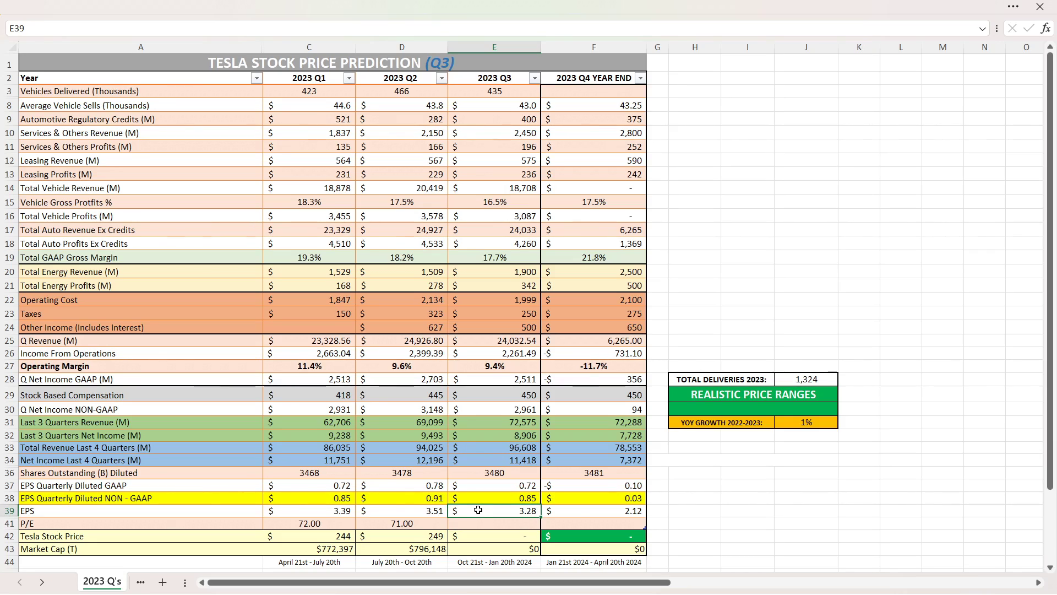
pyautogui.click(406, 510)
pyautogui.moveTo(405, 510); pyautogui.dragTo(479, 524)
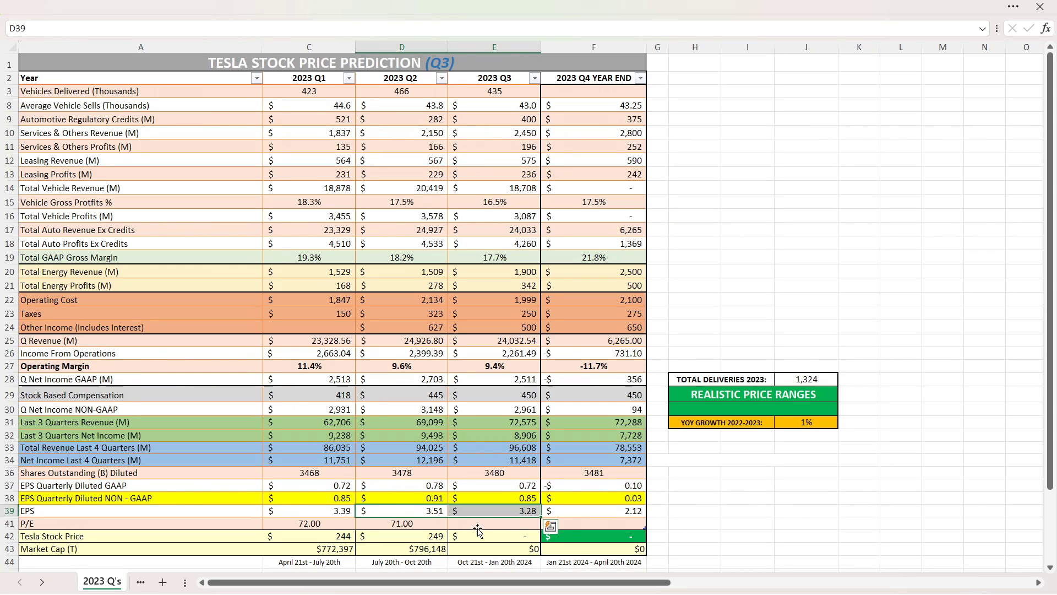
# Step: Enter a trial P/E ratio of 79 for 2023 Q3 and check the EPS it applies to
pyautogui.click(479, 524)
pyautogui.write('79')
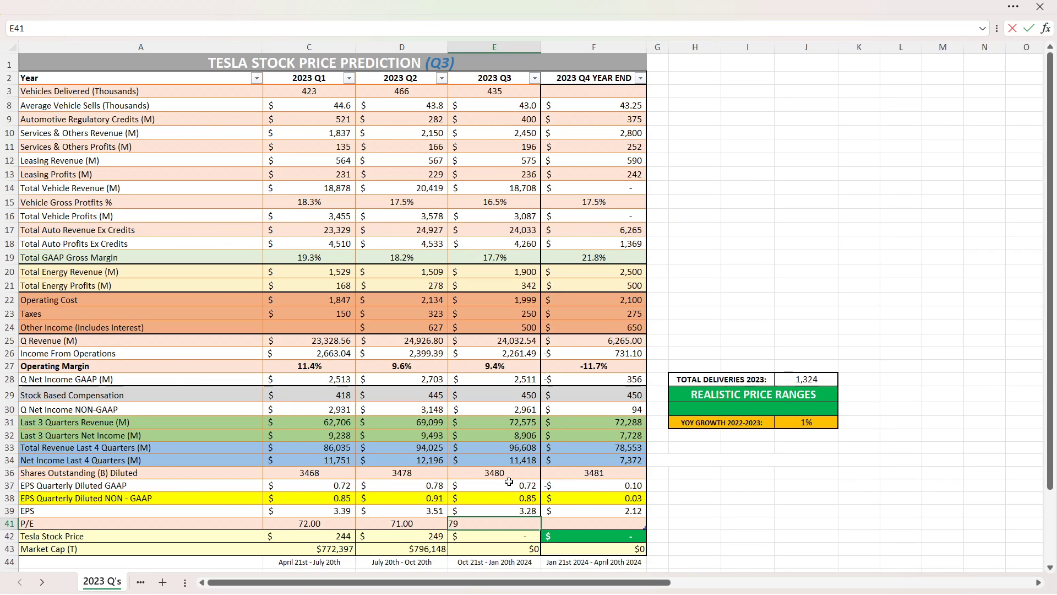
pyautogui.press('Return')
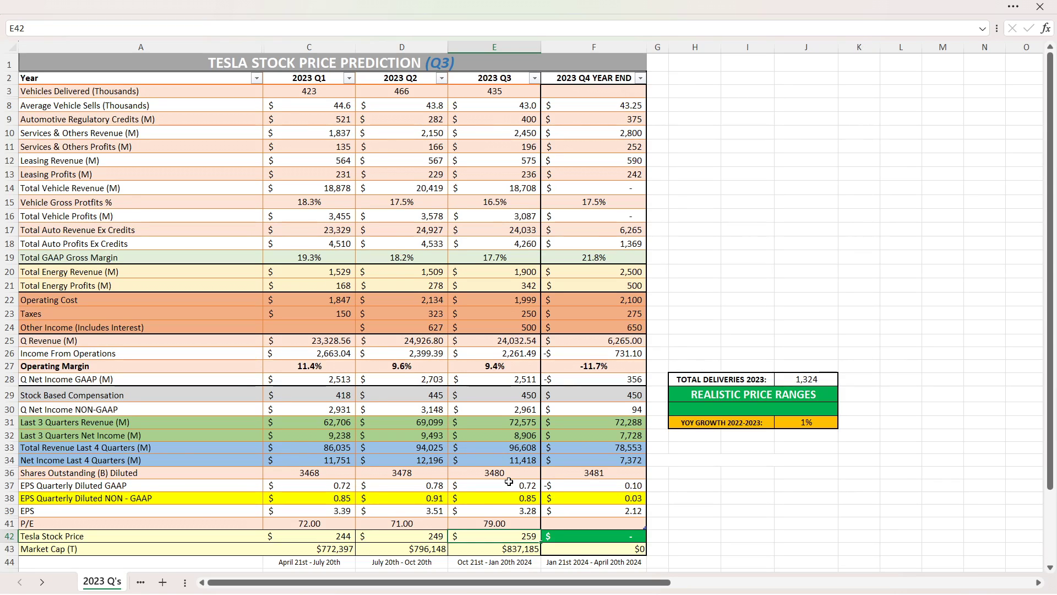
pyautogui.press('Up')
pyautogui.press('Up')
pyautogui.press('Up')
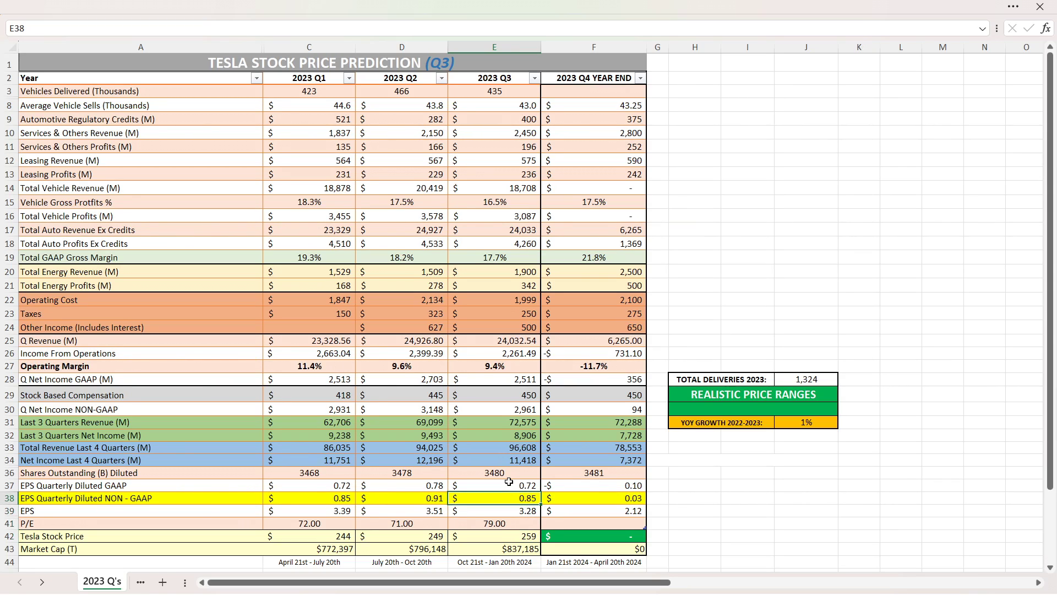
pyautogui.press('Down')
pyautogui.press('Down')
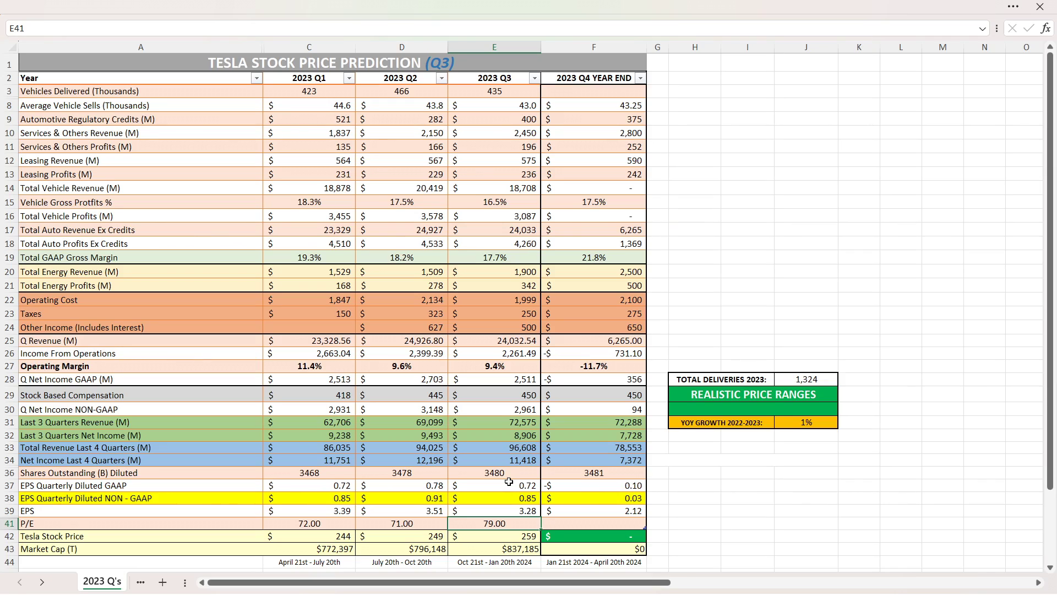
# Step: Try P/E ratios of 85 and 90 for 2023 Q3 to test the stock price
pyautogui.write('85')
pyautogui.press('Return')
pyautogui.press('Up')
pyautogui.write('90')
pyautogui.press('Return')
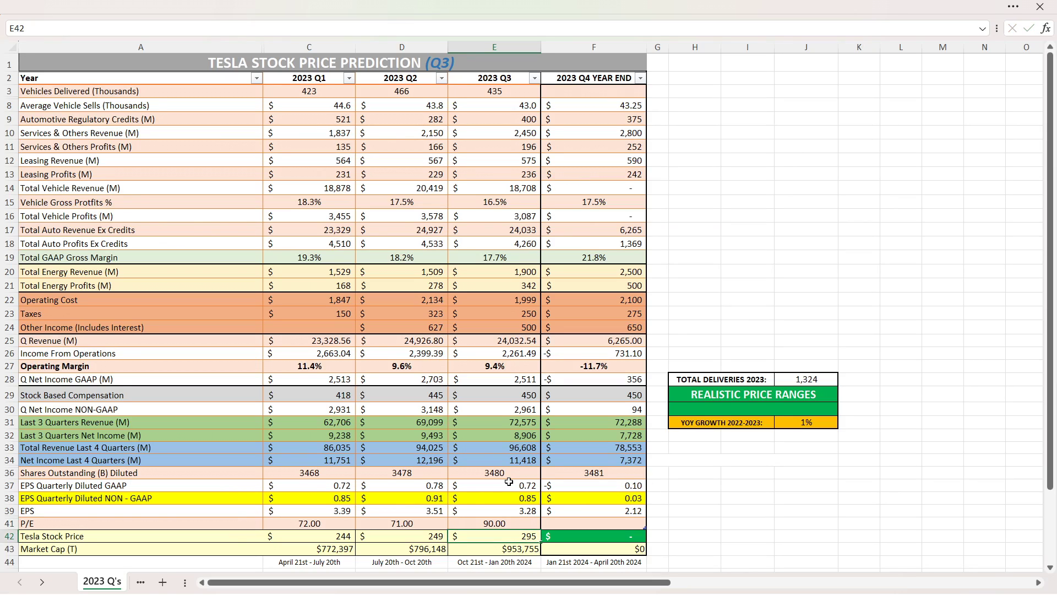
# Step: Test more optimistic 2023 Q3 P/E ratios of 100 and 105
pyautogui.press('Up')
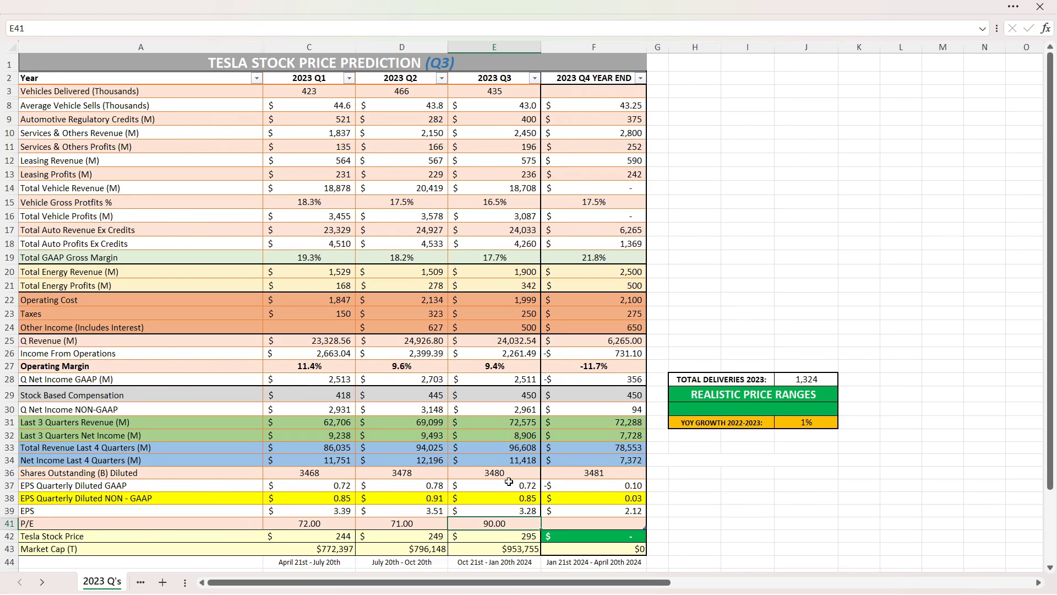
pyautogui.write('1')
pyautogui.press('Return')
pyautogui.write('00')
pyautogui.press('Return')
pyautogui.press('Up')
pyautogui.write('105')
pyautogui.press('Return')
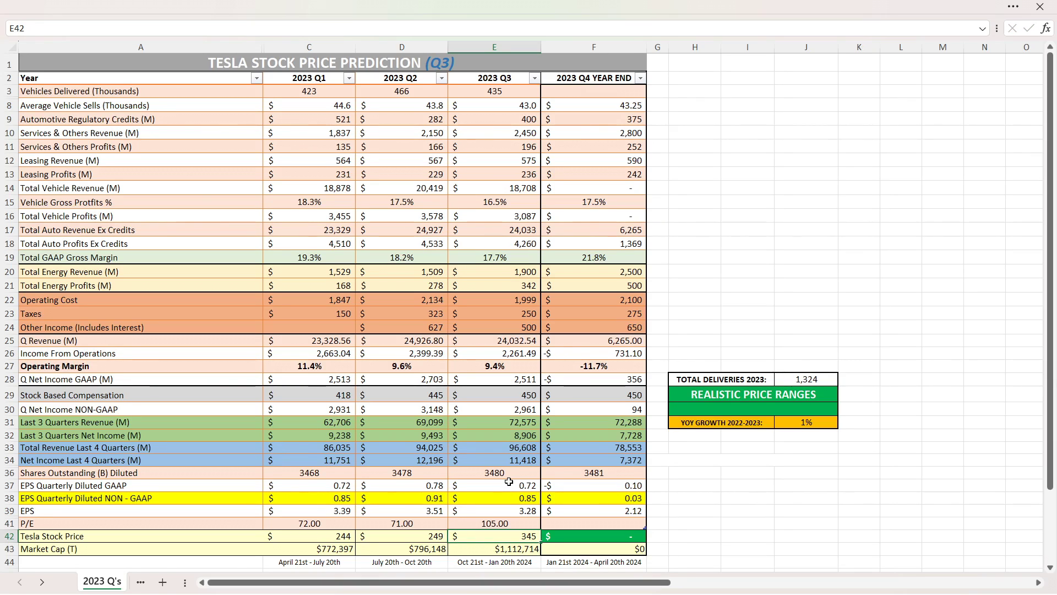
# Step: Test lower stock price scenarios for 2023 Q3 with P/E ratios of 85, 70, 65 and 60
pyautogui.press('Up')
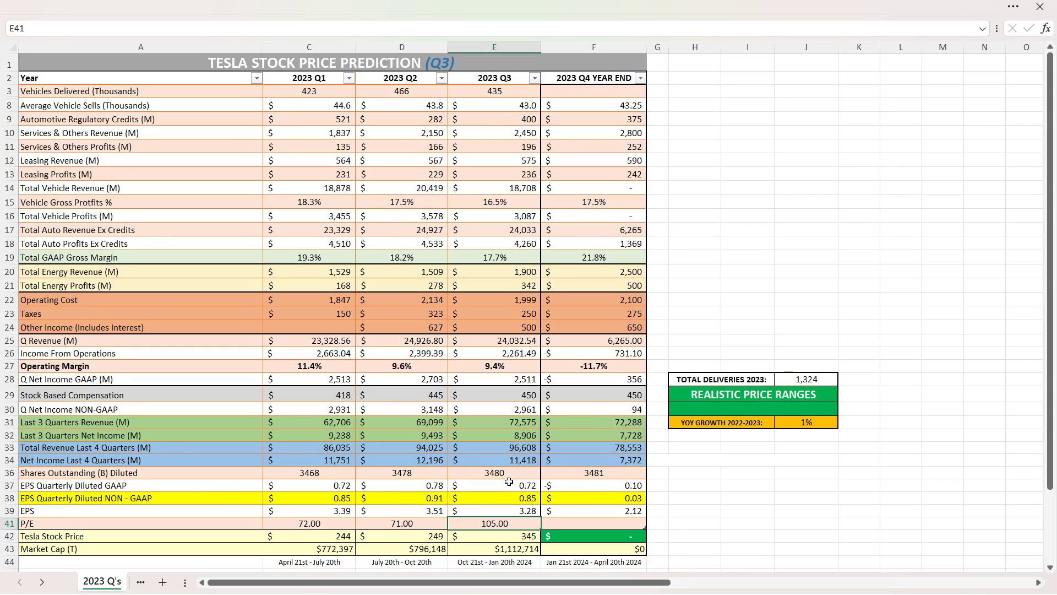
pyautogui.write('85')
pyautogui.press('Return')
pyautogui.press('Up')
pyautogui.write('70')
pyautogui.press('Return')
pyautogui.press('Up')
pyautogui.write('65')
pyautogui.press('Return')
pyautogui.press('Up')
pyautogui.write('60')
pyautogui.press('Return')
# Step: Set the 2023 Q3 P/E ratio to 85
pyautogui.press('Up')
pyautogui.write('85')
pyautogui.press('Return')
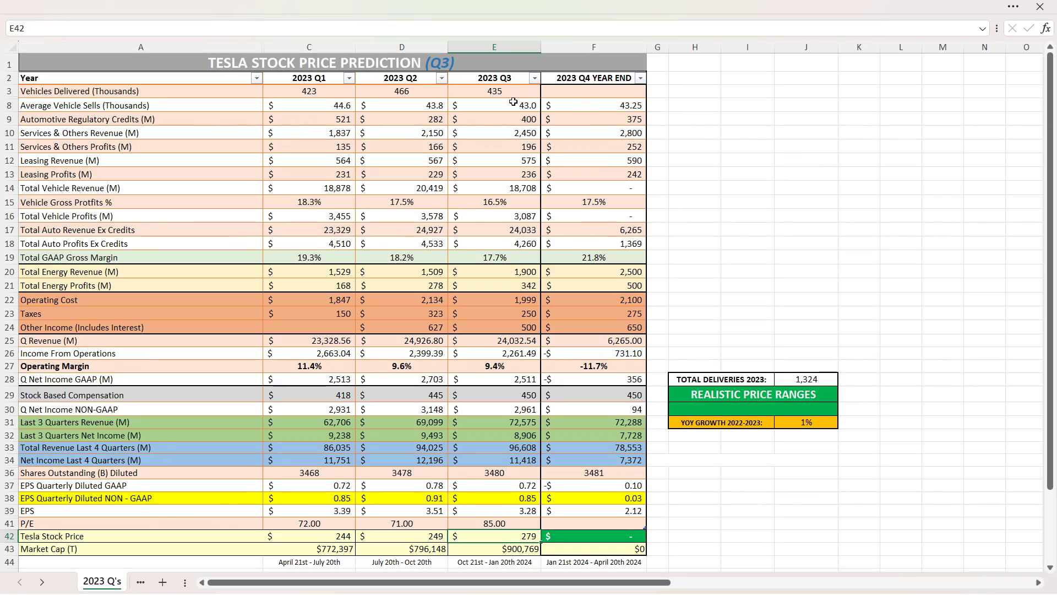
# Step: Review the Q4 assumptions for average vehicle price, regulatory credits, vehicle gross profit percentage, energy revenue and profits, operating cost, taxes and other income
pyautogui.moveTo(506, 105); pyautogui.dragTo(586, 108)
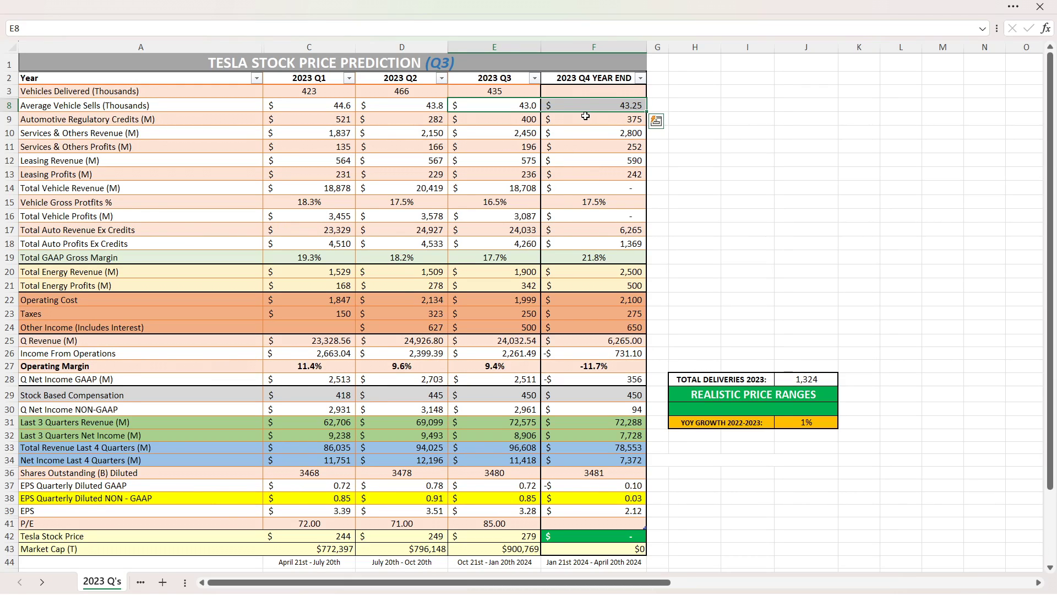
pyautogui.click(585, 116)
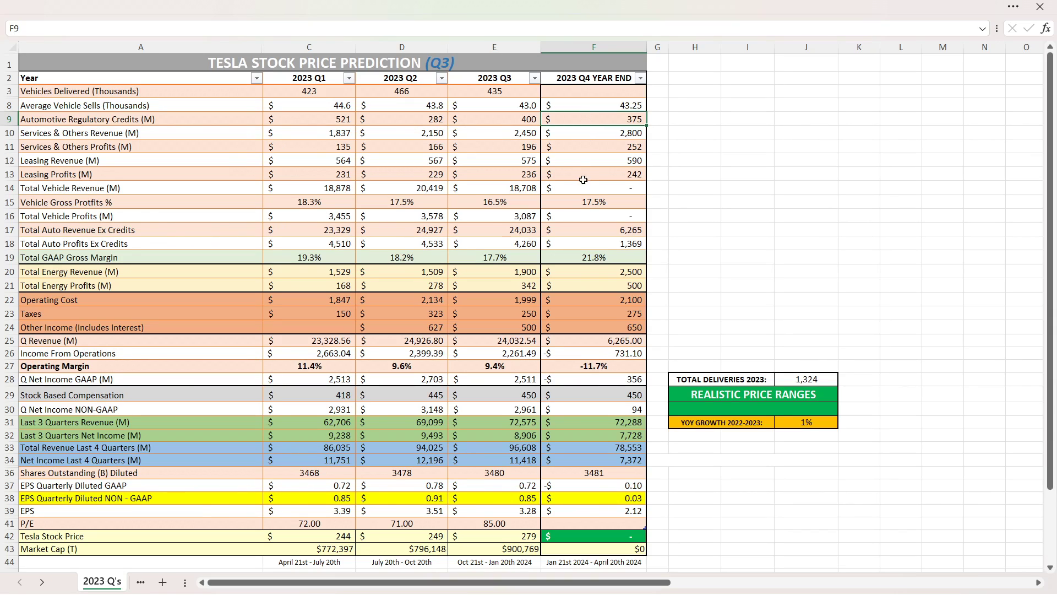
pyautogui.click(575, 200)
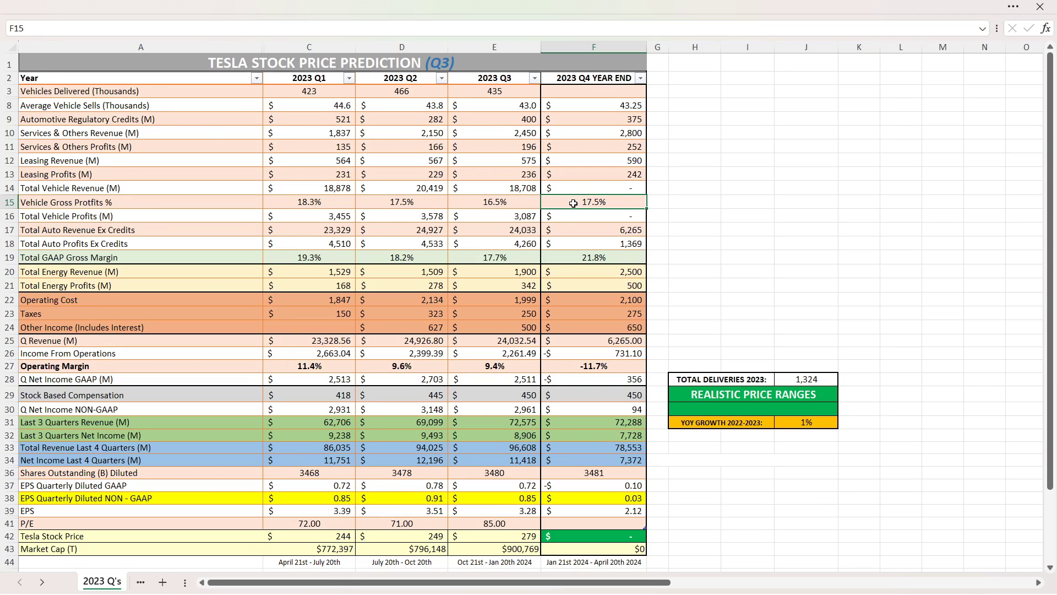
pyautogui.click(585, 272)
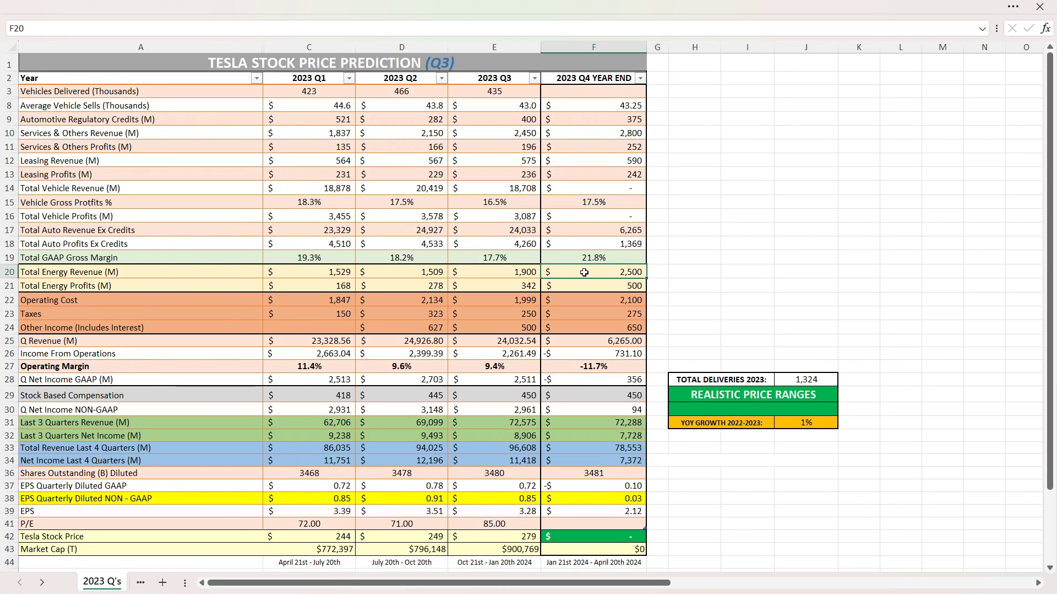
pyautogui.click(585, 282)
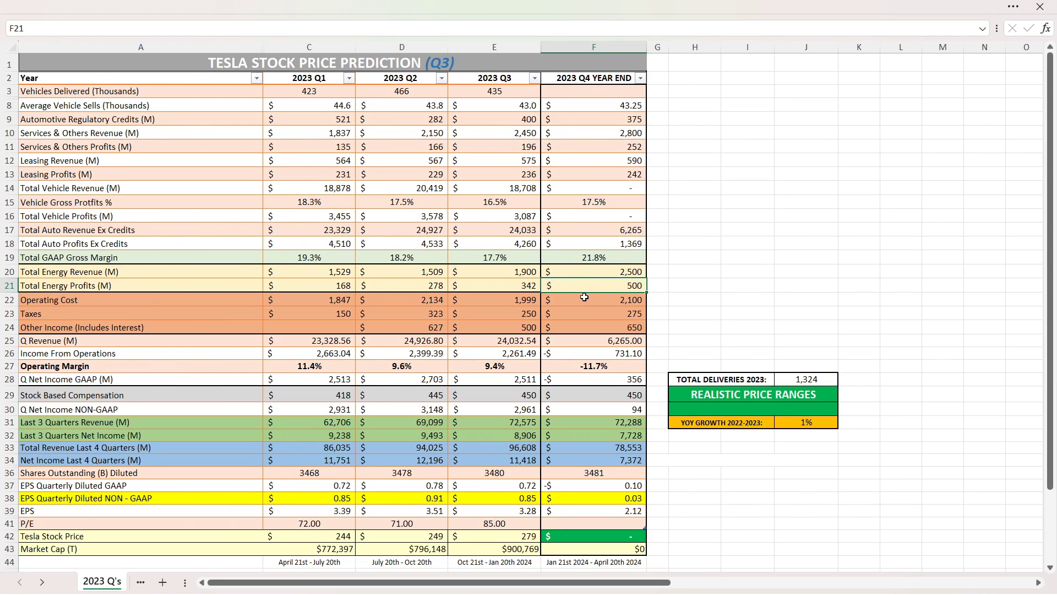
pyautogui.click(585, 296)
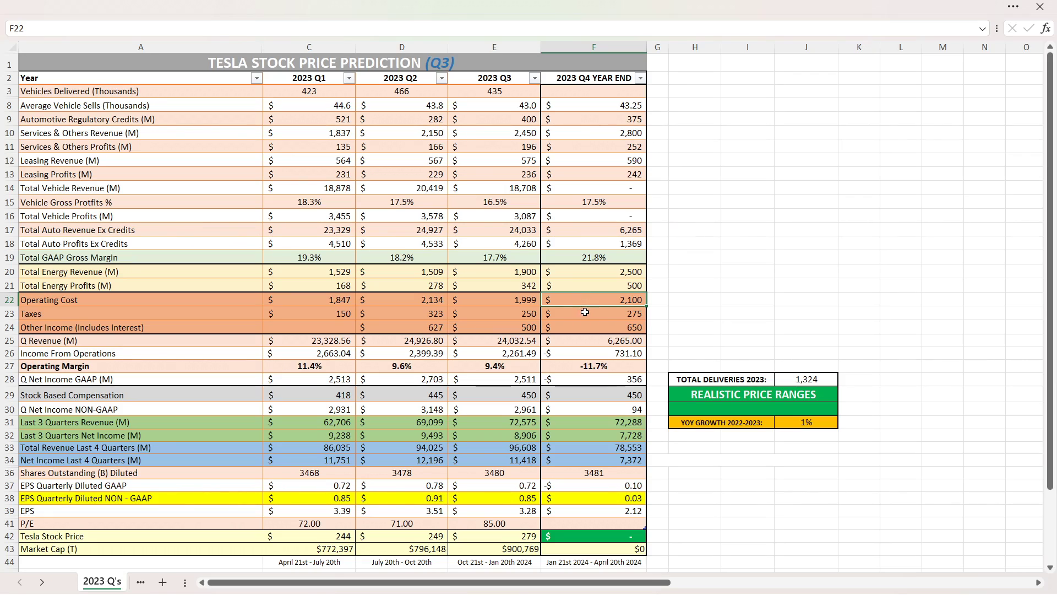
pyautogui.press('Down')
pyautogui.click(585, 329)
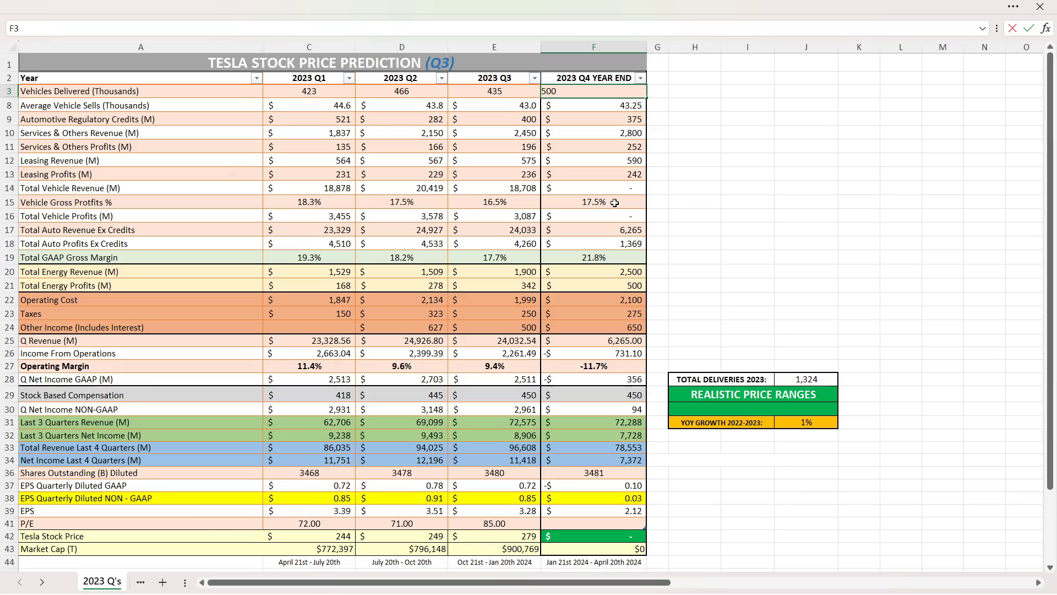
# Step: Enter 500 thousand as the vehicles delivered in 2023 Q4, and check the total vehicle revenue and auto revenue excluding credits
pyautogui.press('Return')
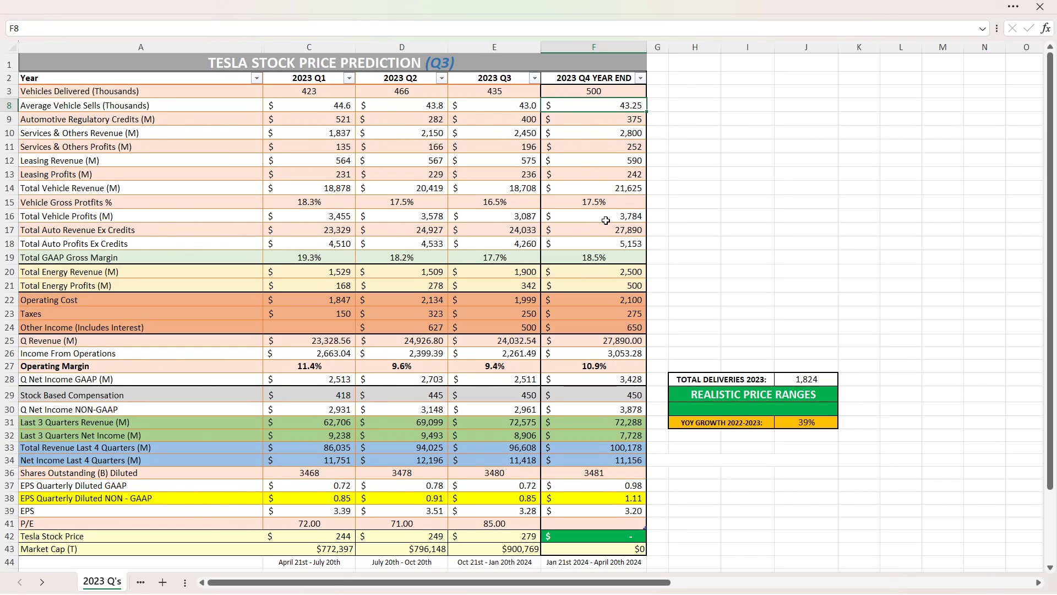
pyautogui.click(581, 230)
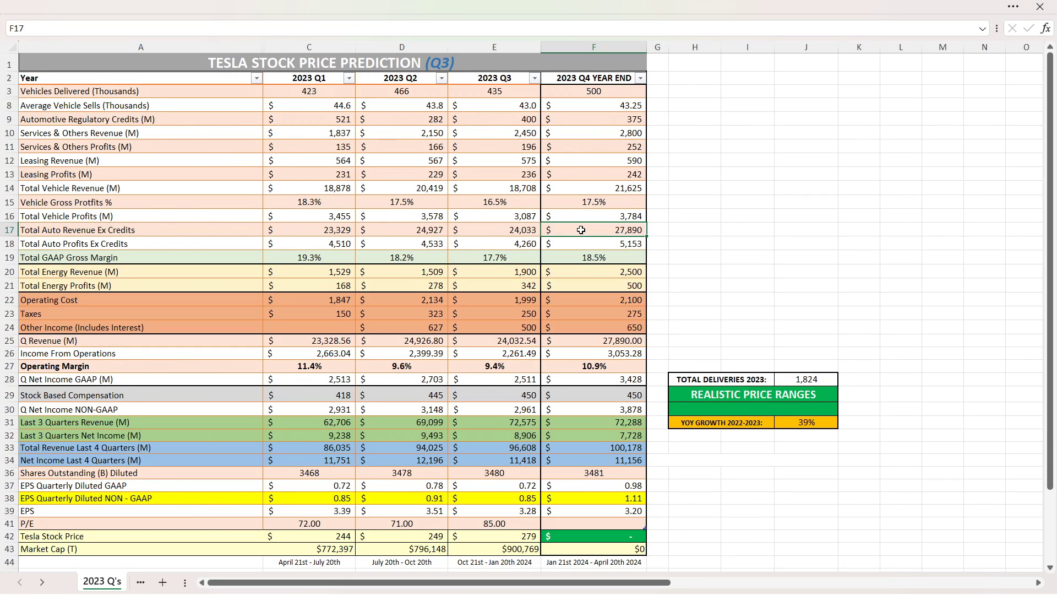
pyautogui.click(577, 187)
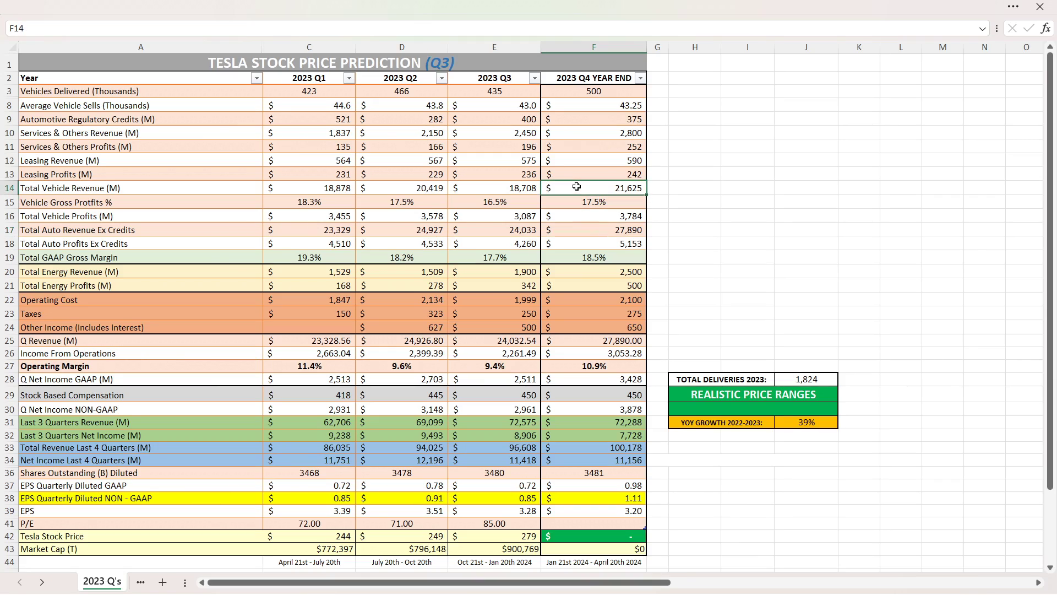
pyautogui.click(573, 230)
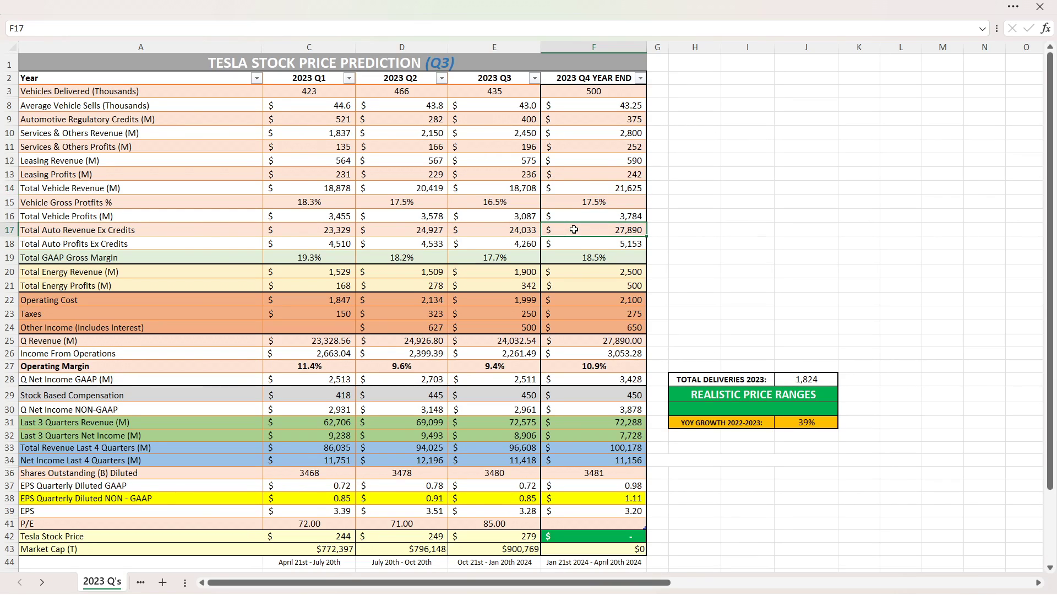
# Step: Check the 2023 Q4 GAAP gross margin, compare its operating margin with Q3, and review the GAAP and non-GAAP net income
pyautogui.click(572, 253)
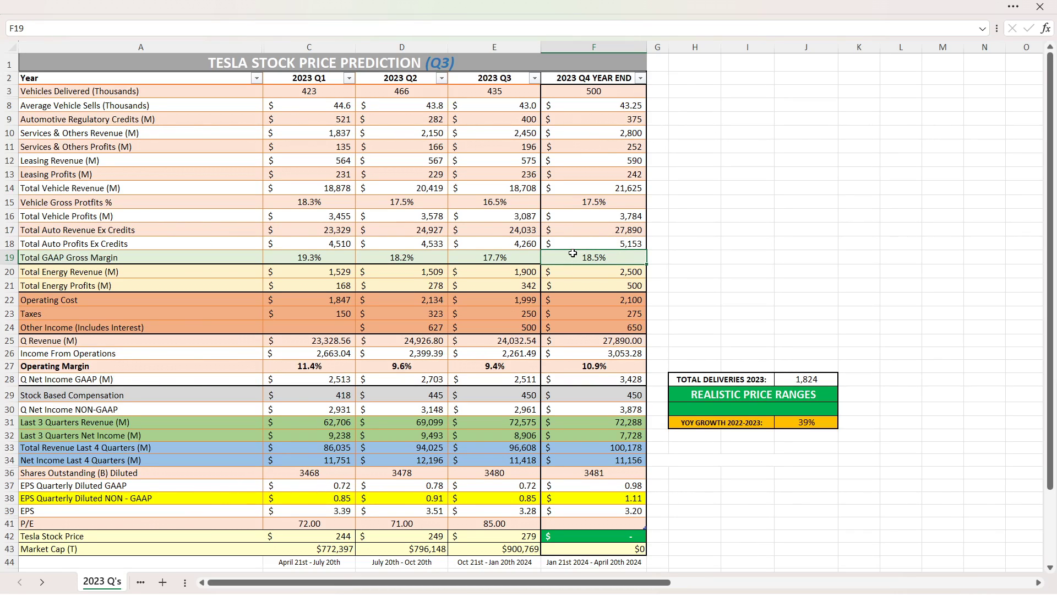
pyautogui.click(563, 370)
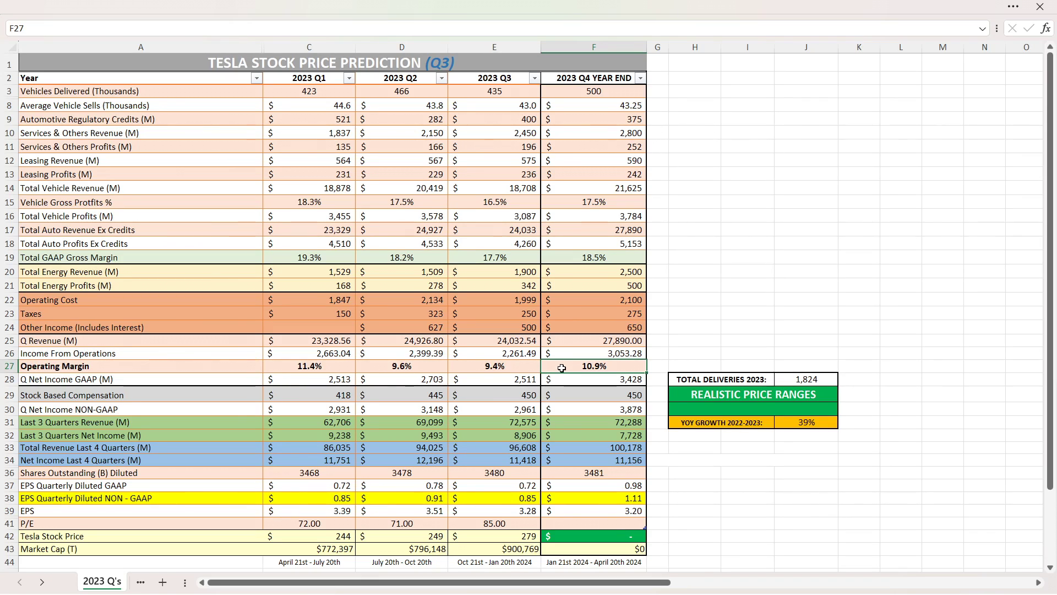
pyautogui.moveTo(520, 368); pyautogui.dragTo(562, 368)
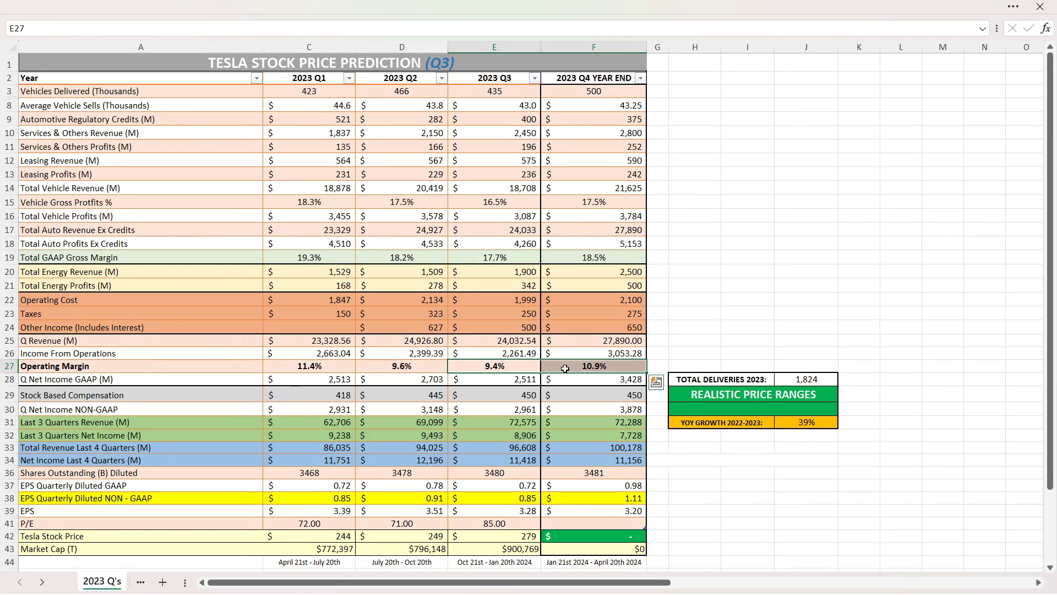
pyautogui.click(565, 368)
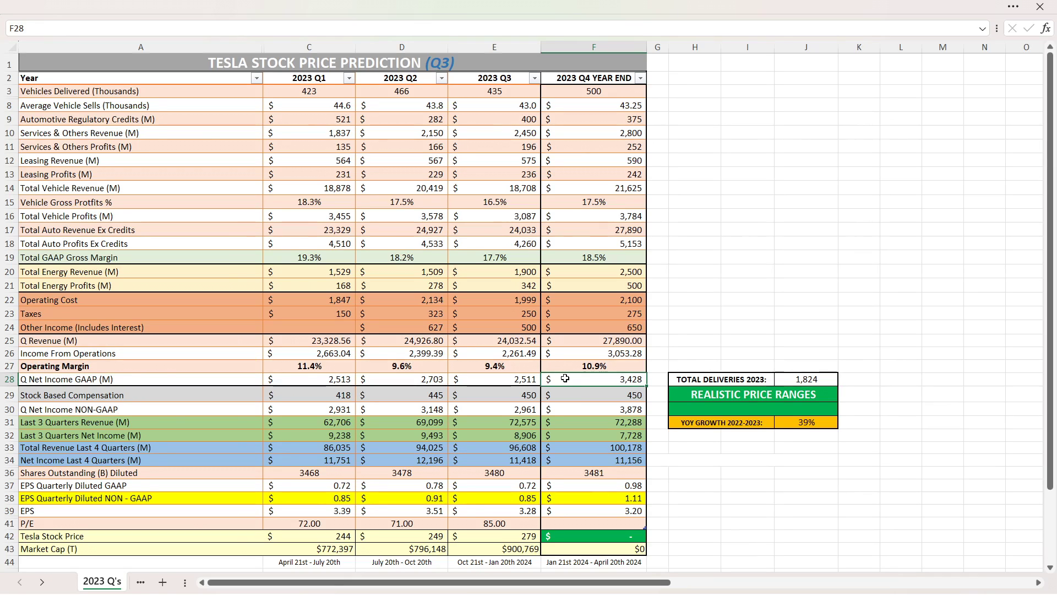
pyautogui.click(571, 407)
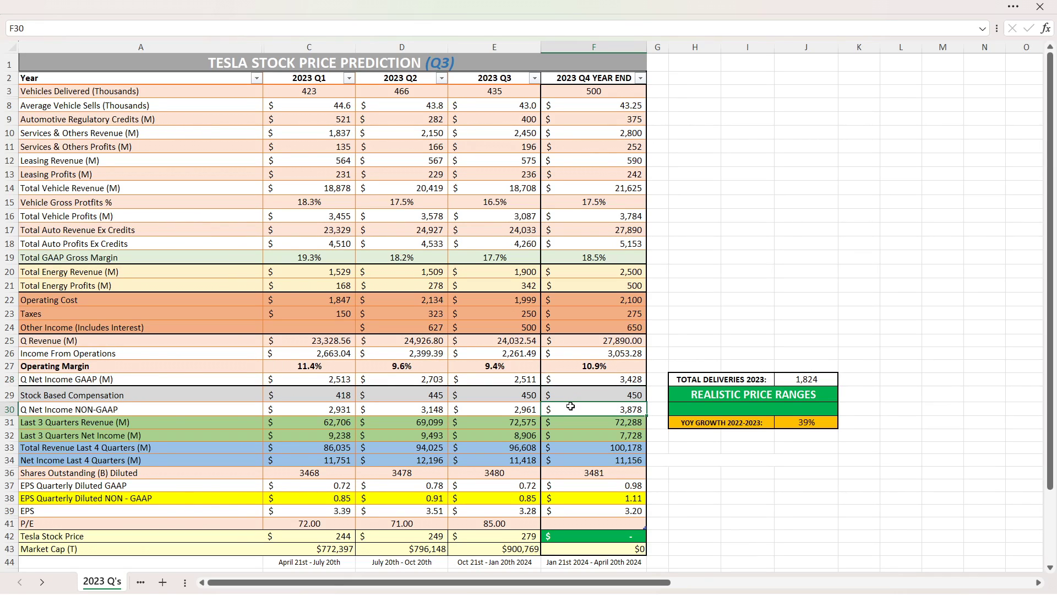
# Step: Review the Q4 column's last-four-quarters revenue and net income and its non-GAAP EPS, and compare EPS across 2023 Q1 to Q4
pyautogui.click(573, 446)
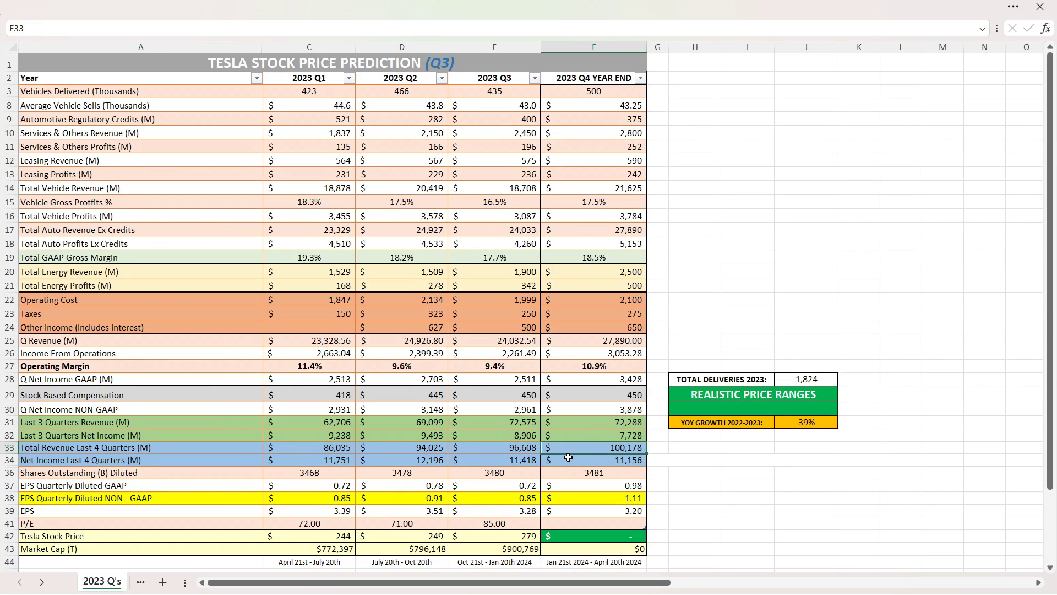
pyautogui.click(568, 457)
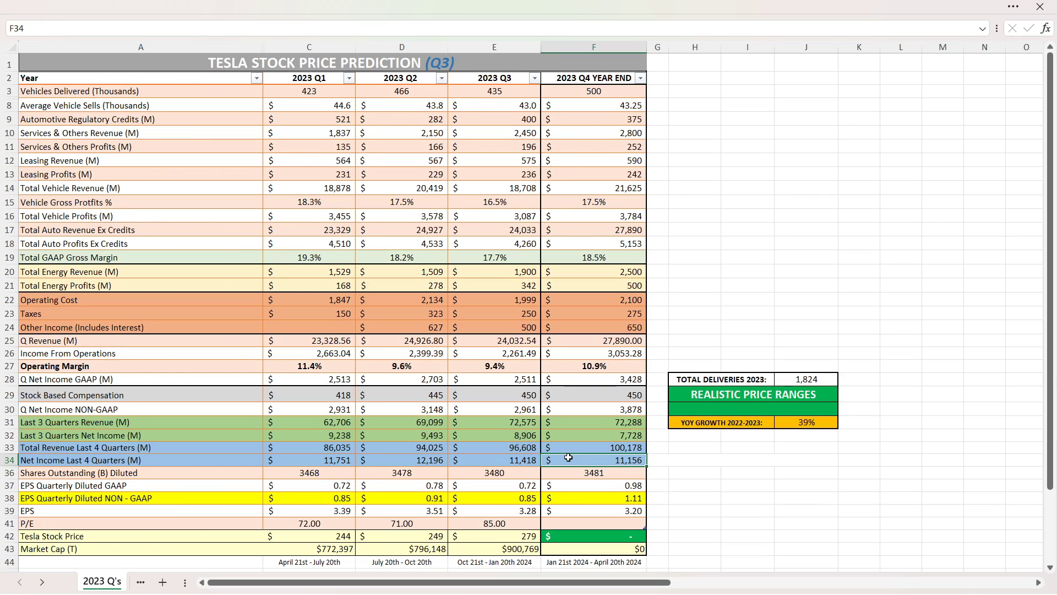
pyautogui.click(573, 498)
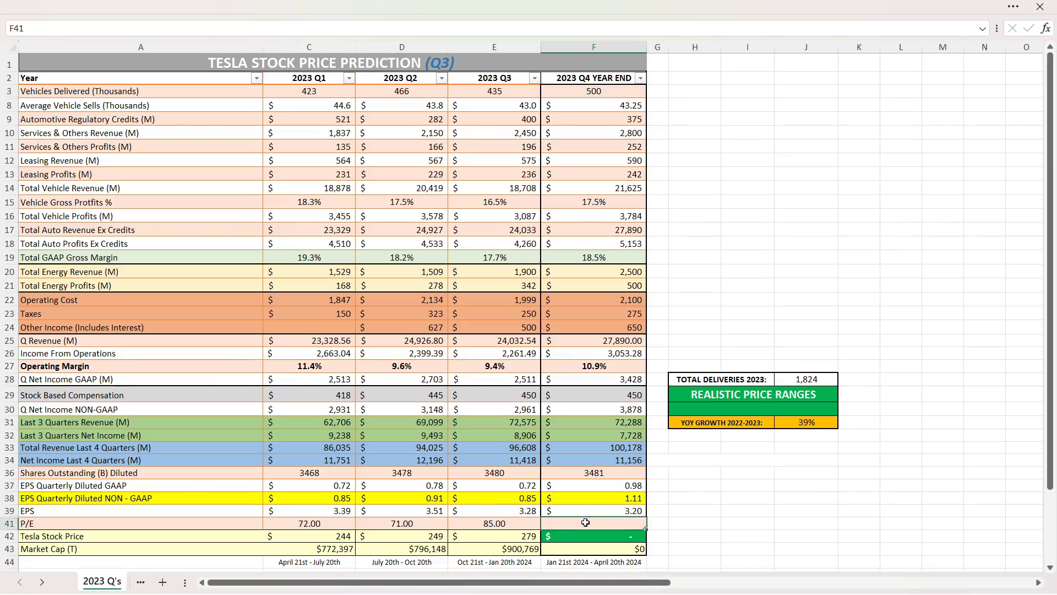
pyautogui.moveTo(523, 515); pyautogui.dragTo(557, 511)
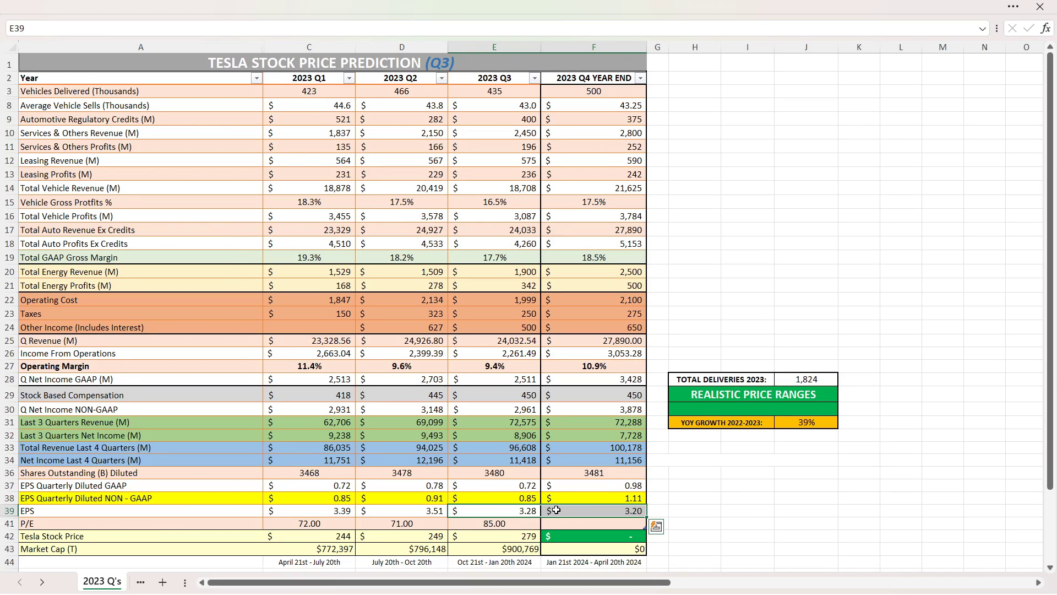
pyautogui.moveTo(347, 511); pyautogui.dragTo(564, 513)
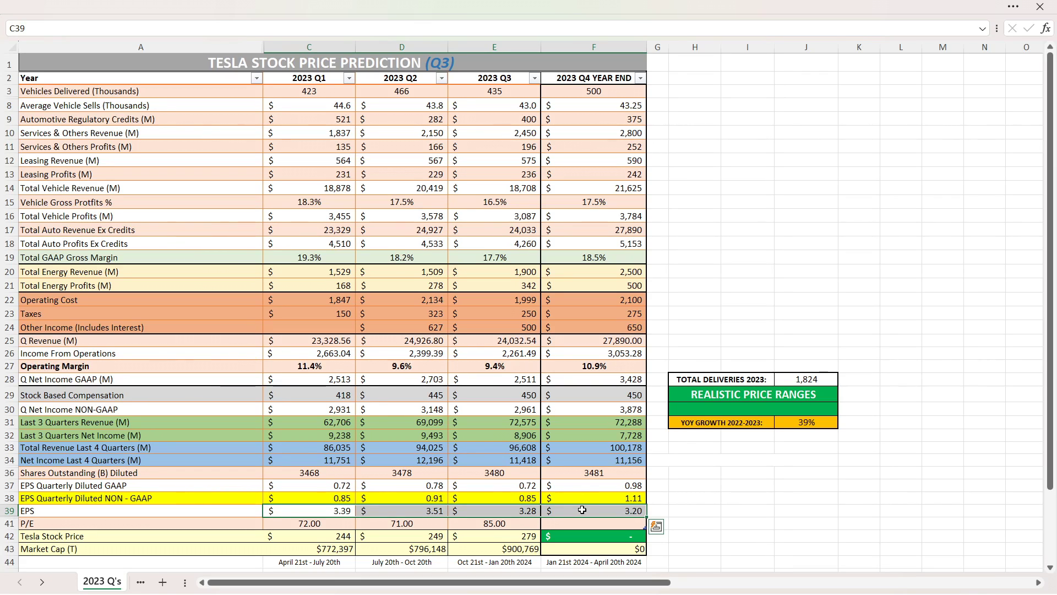
pyautogui.click(519, 534)
pyautogui.click(574, 524)
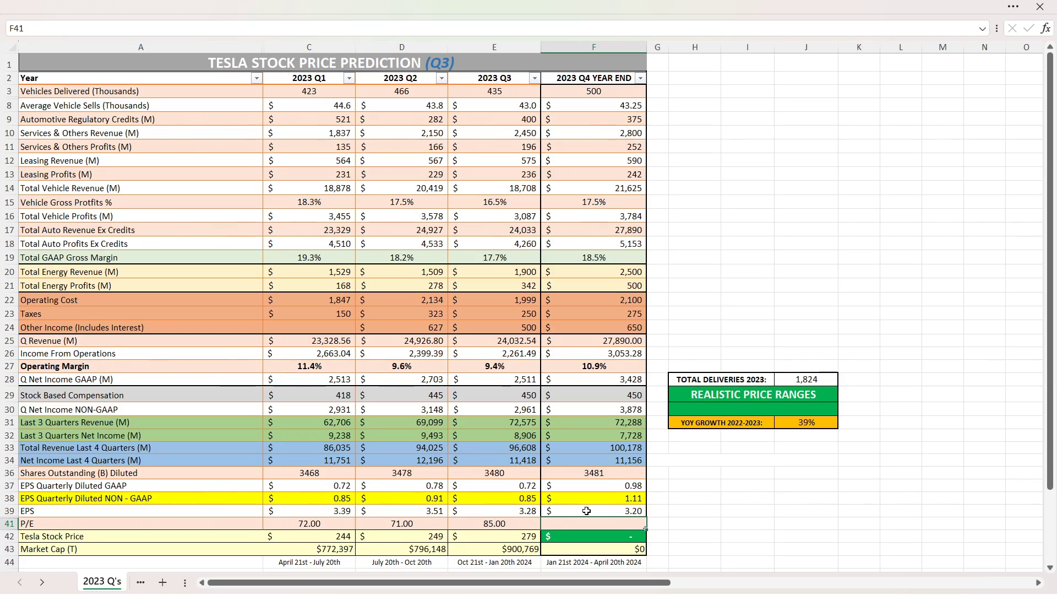
# Step: Try P/E ratios of 87, 95 and 100 for 2023 Q4 to compare the predicted Tesla stock price and market cap
pyautogui.write('87')
pyautogui.press('Return')
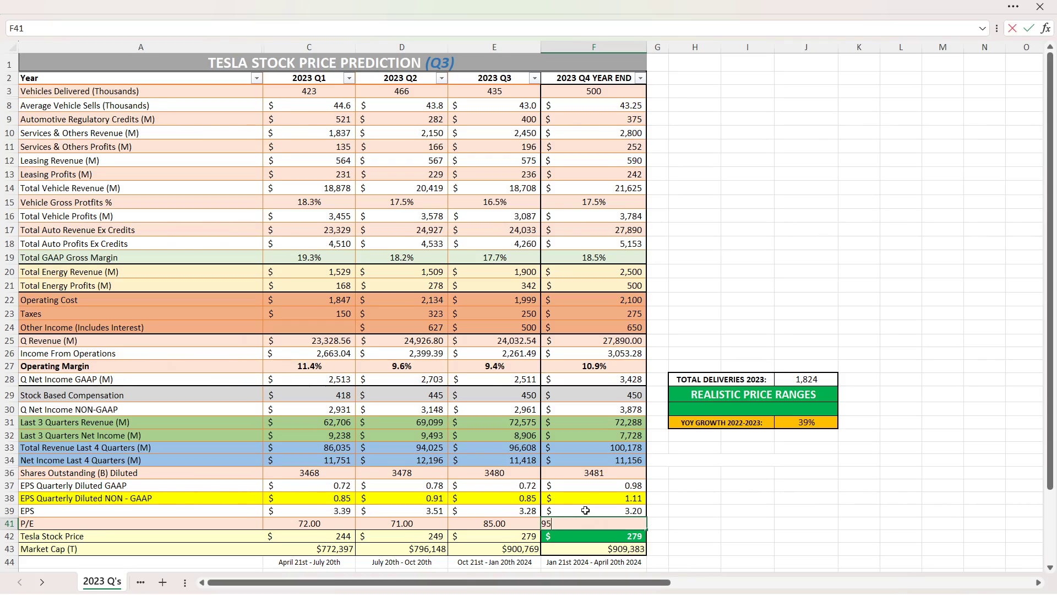
pyautogui.press('Return')
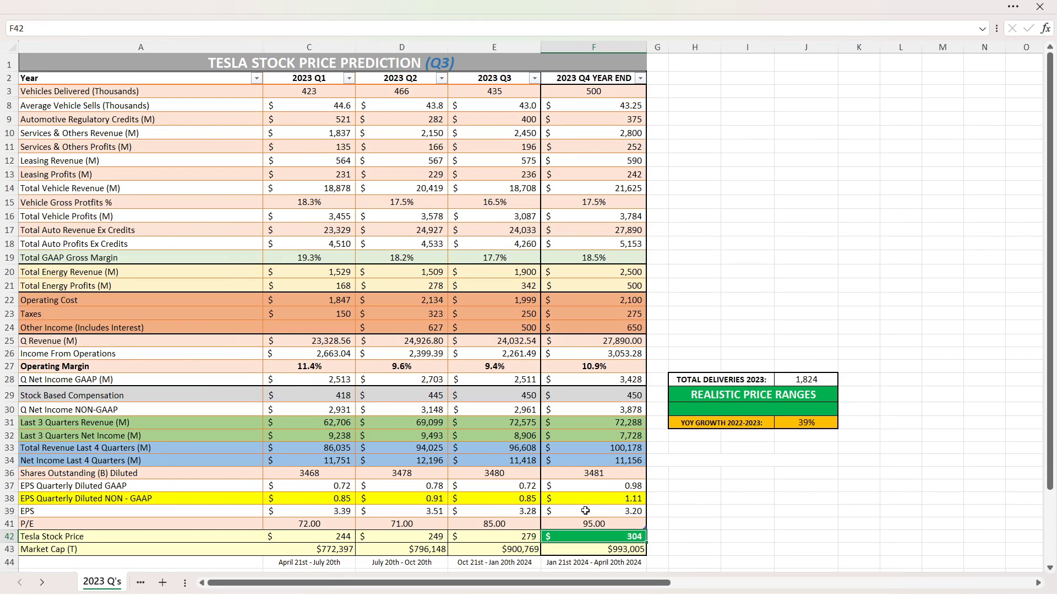
pyautogui.press('Up')
pyautogui.write('100')
pyautogui.press('Return')
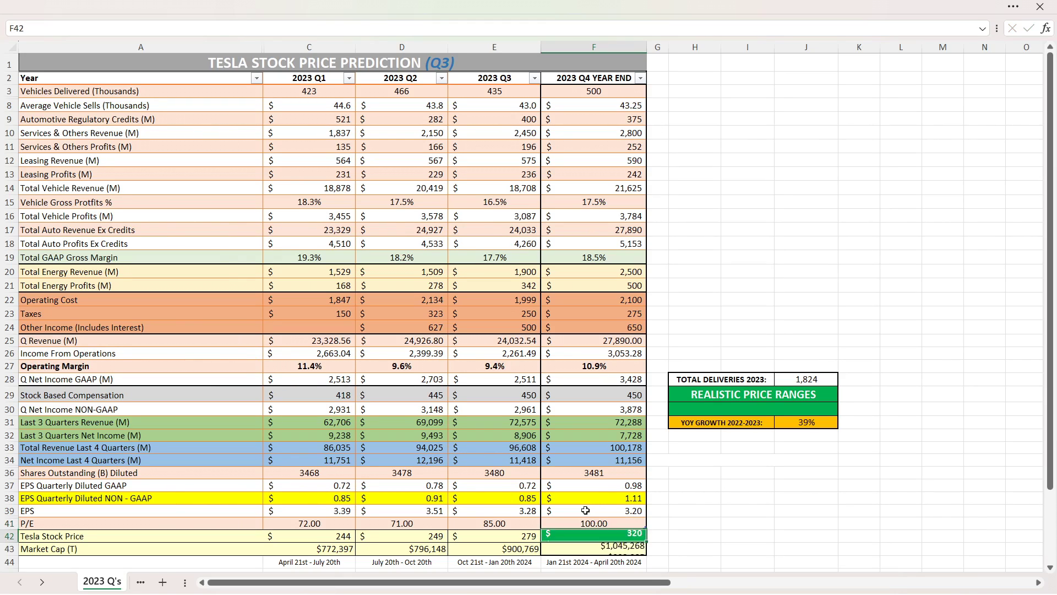
# Step: Test the 2023 Q4 stock price with P/E ratios of 105 and 90
pyautogui.press('Up')
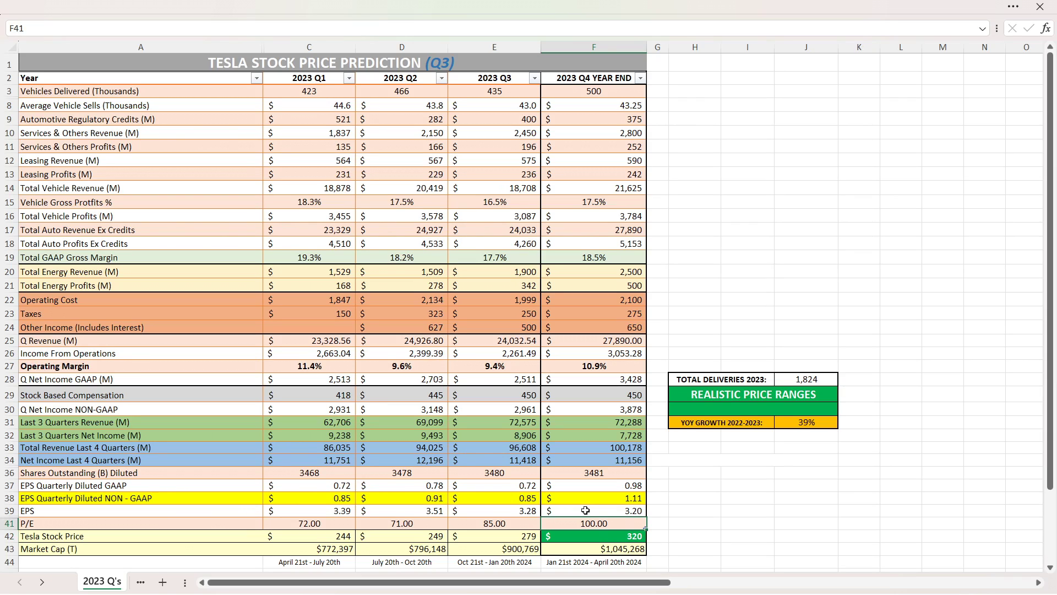
pyautogui.write('105')
pyautogui.press('Return')
pyautogui.press('Up')
pyautogui.write('90')
pyautogui.press('Return')
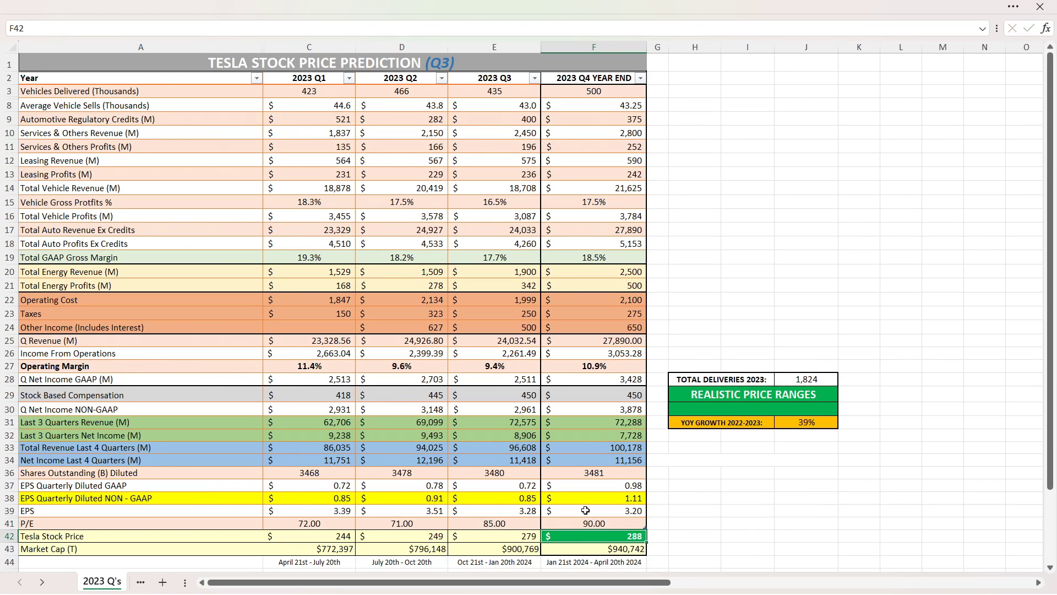
# Step: Try 2023 Q4 P/E ratios of 95 and 94 to compare the resulting stock price
pyautogui.press('Up')
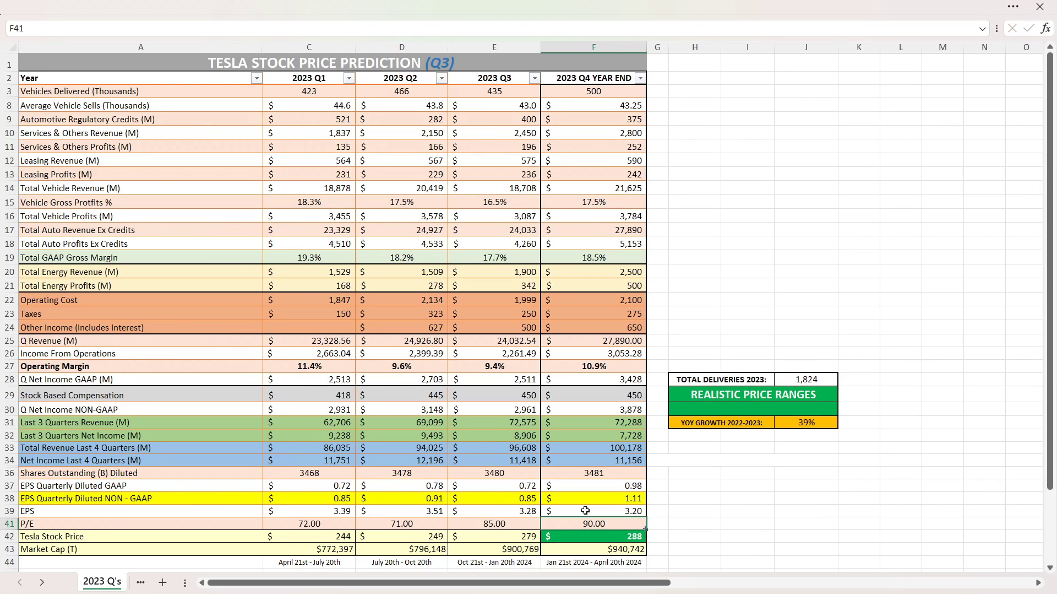
pyautogui.write('95')
pyautogui.press('Return')
pyautogui.press('Up')
pyautogui.write('94')
pyautogui.press('Return')
pyautogui.hotkey('ctrl', 'Return')
# Step: Test a low P/E ratio of 65 for 2023 Q4, and set the ratio back to 94
pyautogui.write('75')
pyautogui.press('BackSpace')
pyautogui.press('BackSpace')
pyautogui.write('65')
pyautogui.hotkey('ctrl', 'Return')
pyautogui.write('94')
pyautogui.press('Return')
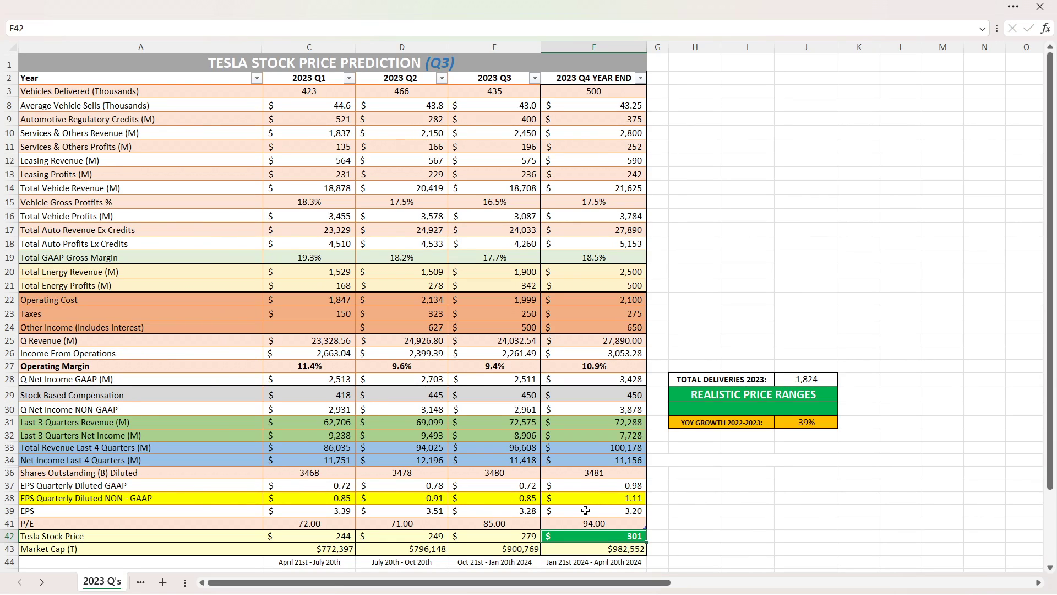
# Step: Check the date range below the 2023 Q4 year-end column and the total deliveries for 2023
pyautogui.click(589, 562)
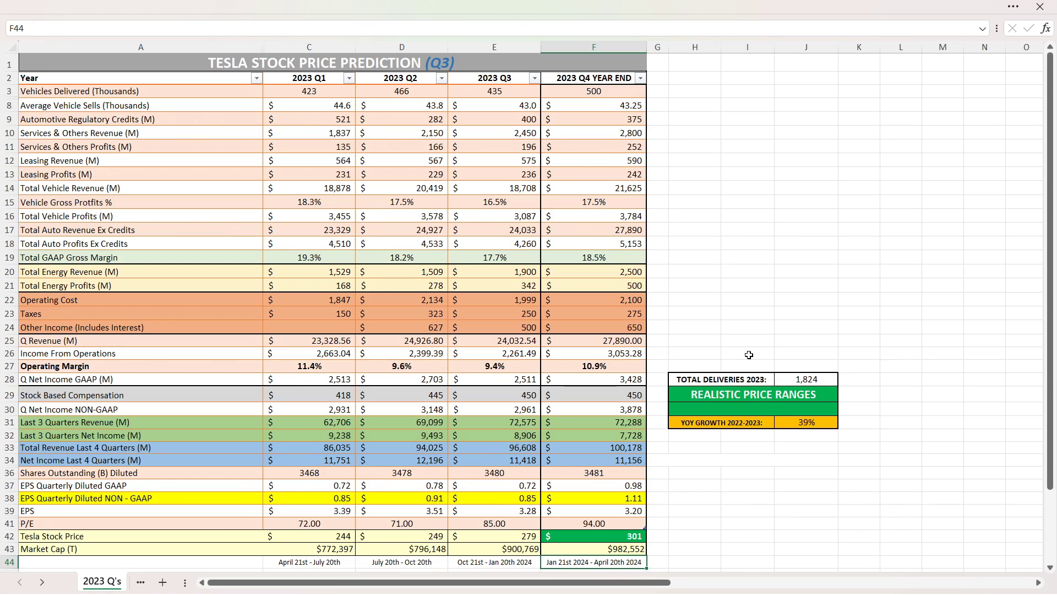
pyautogui.click(789, 381)
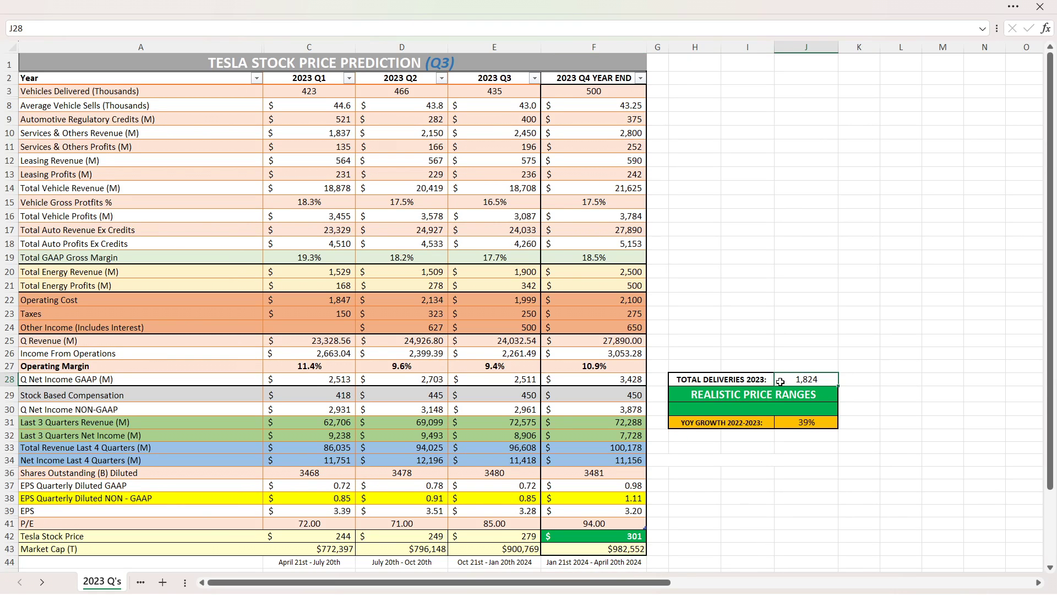